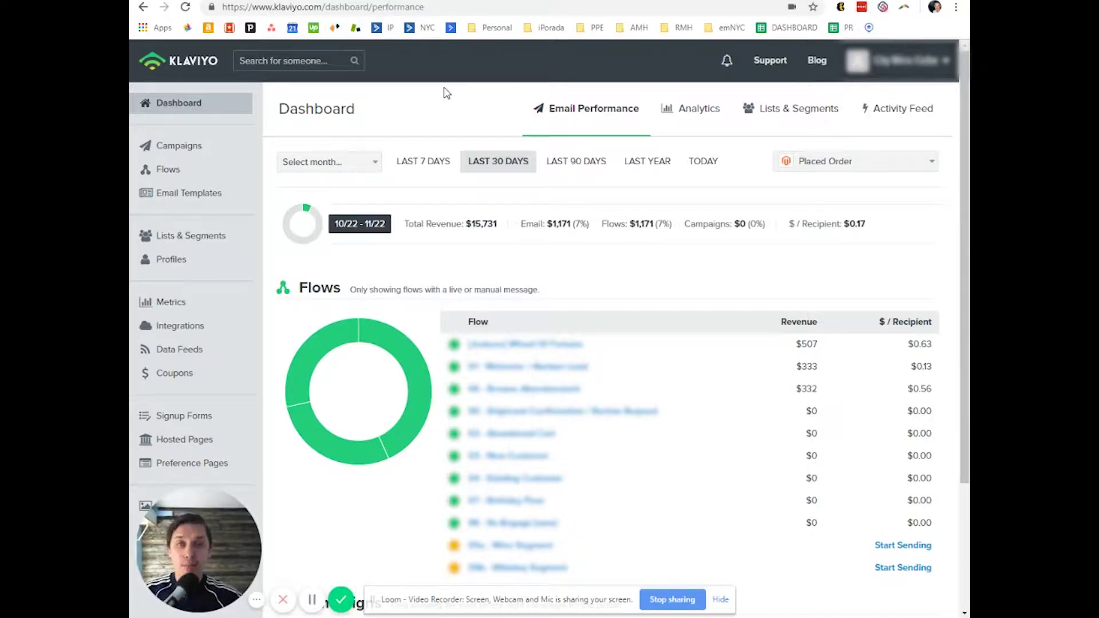
Go from the dashboard to the Metrics list
{"action": "left_click", "coordinate": [179, 306]}
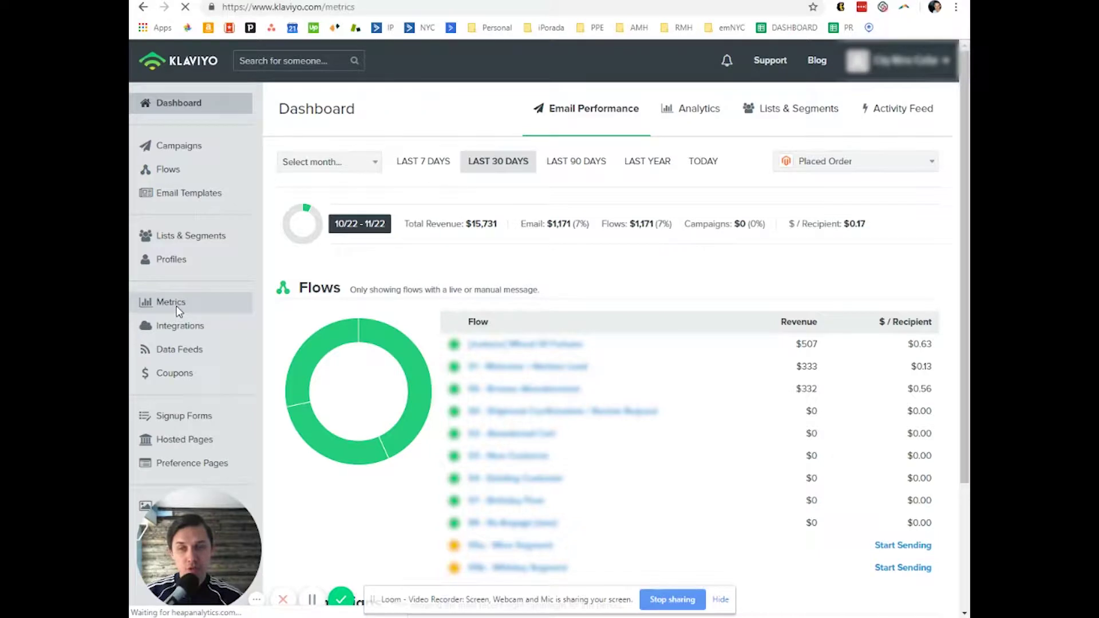
Open the Viewed Product metric and review its daily activity chart
{"action": "scroll", "coordinate": [645, 431], "scroll_direction": "down", "scroll_amount": 8}
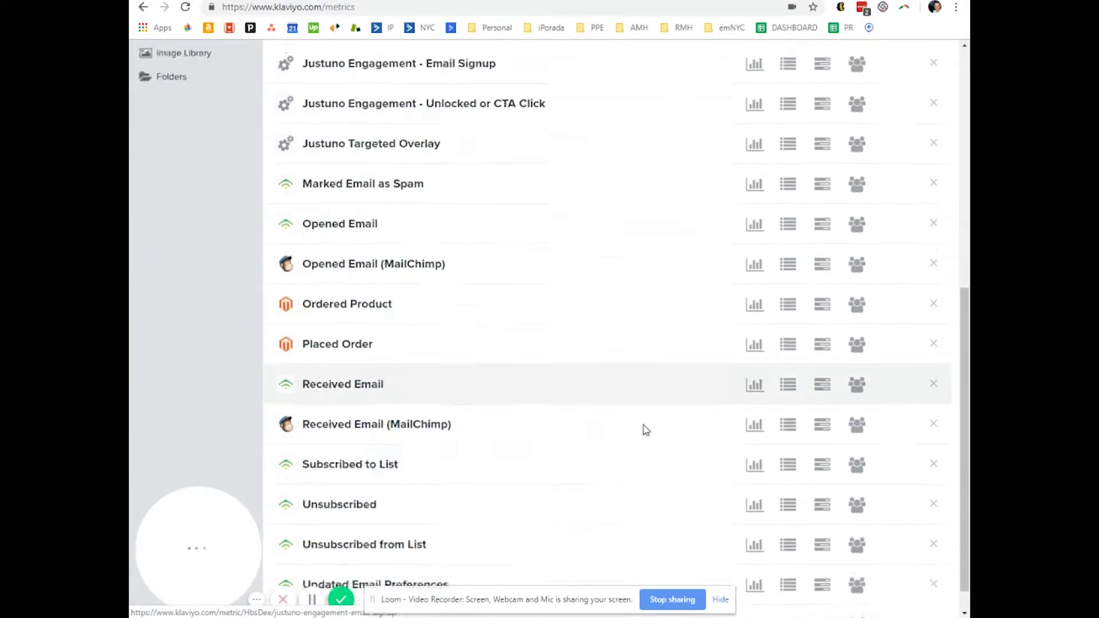
{"action": "left_click", "coordinate": [721, 599]}
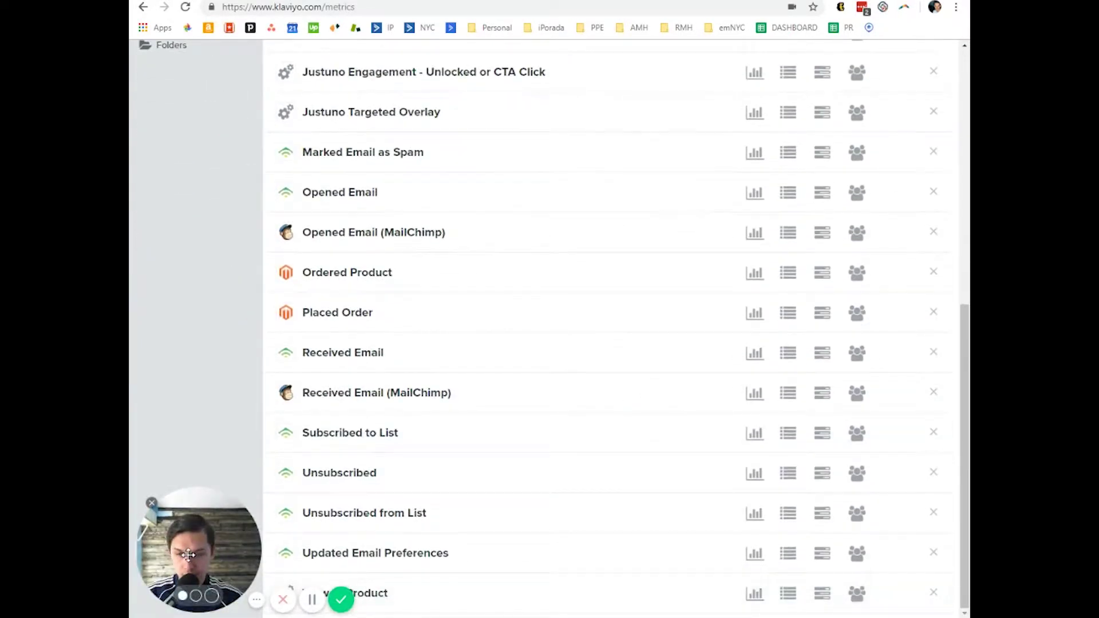
{"action": "left_click", "coordinate": [297, 593]}
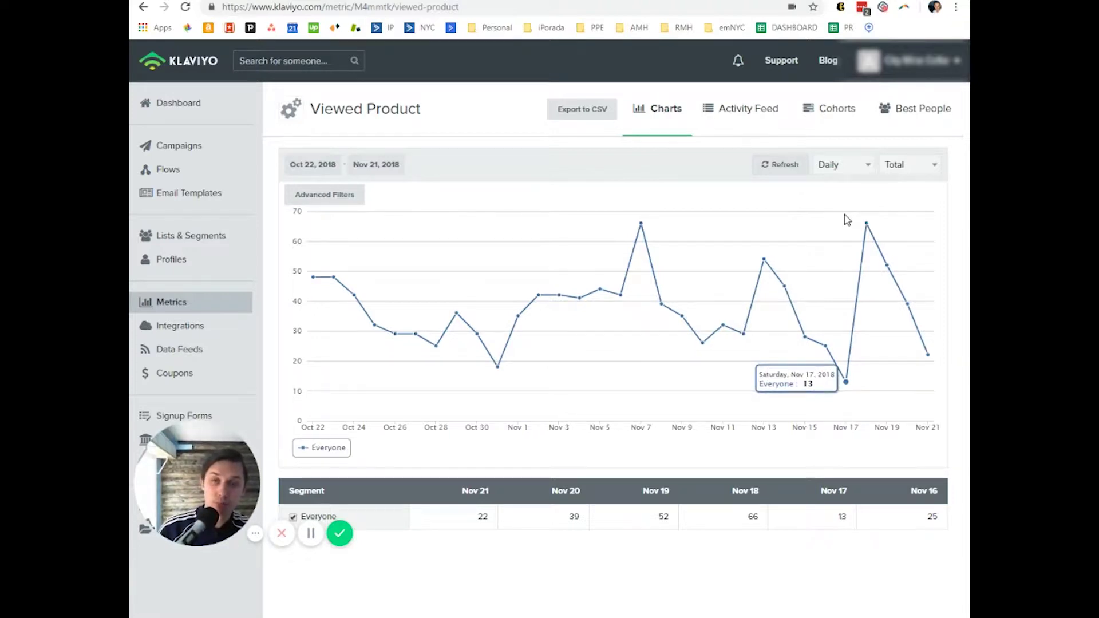
{"action": "mouse_move", "coordinate": [196, 474]}
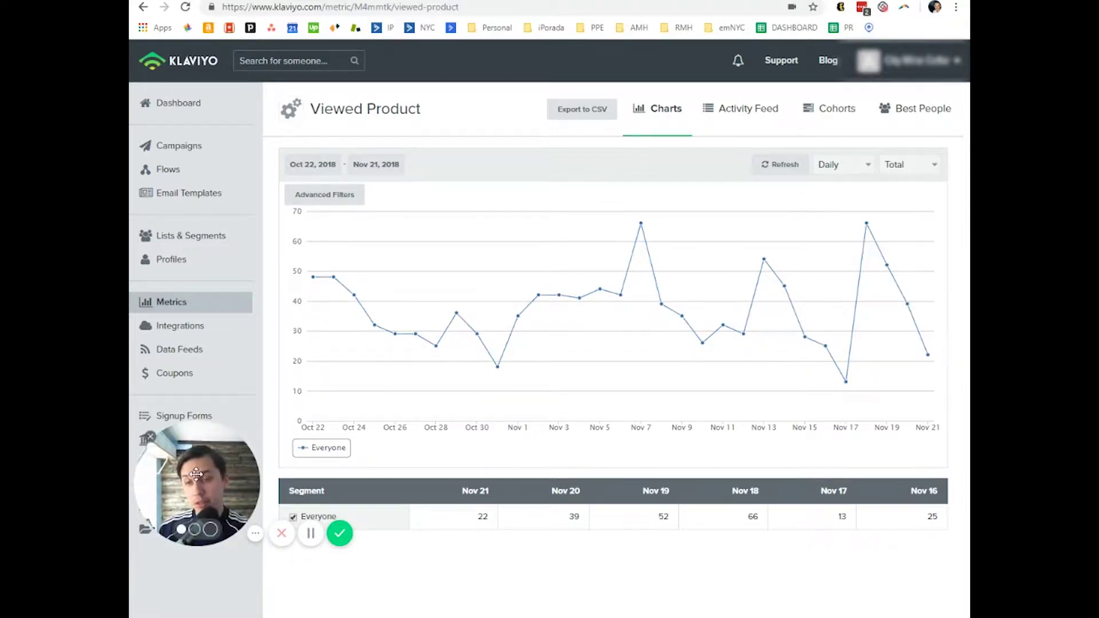
{"action": "left_click_drag", "start_coordinate": [196, 474], "coordinate": [193, 542]}
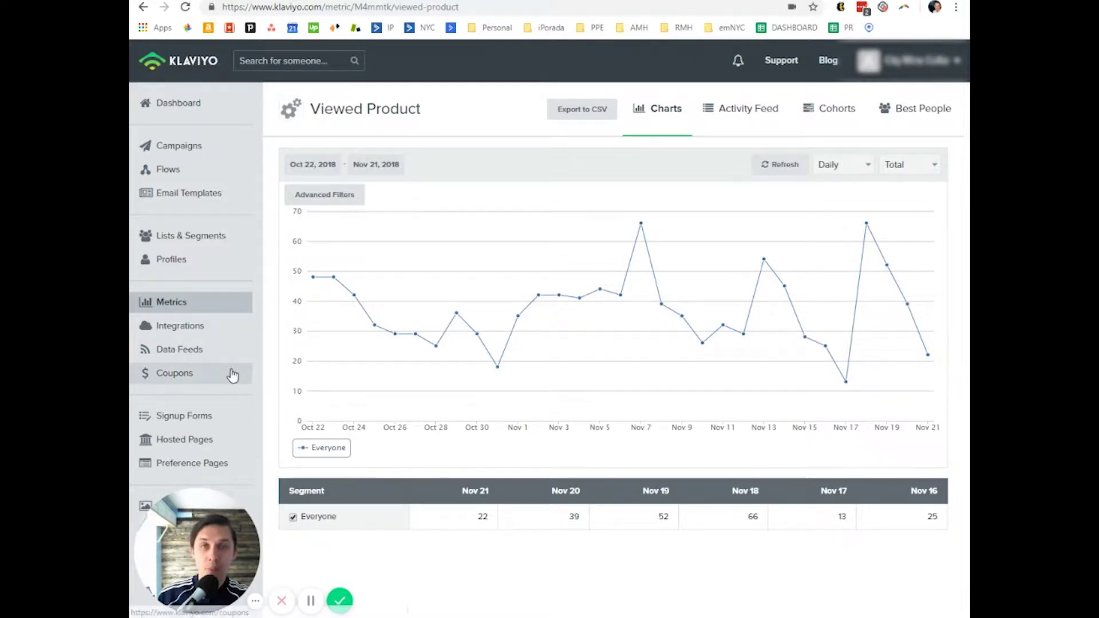
Glance at the account options, then go to the Flows list
{"action": "left_click", "coordinate": [934, 73]}
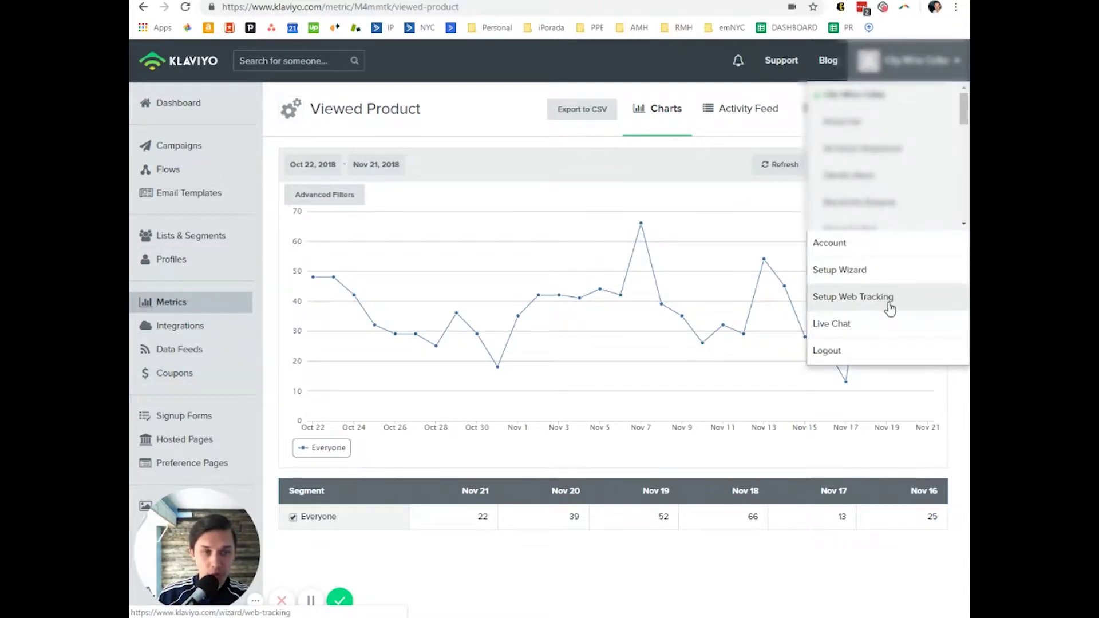
{"action": "left_click", "coordinate": [499, 140]}
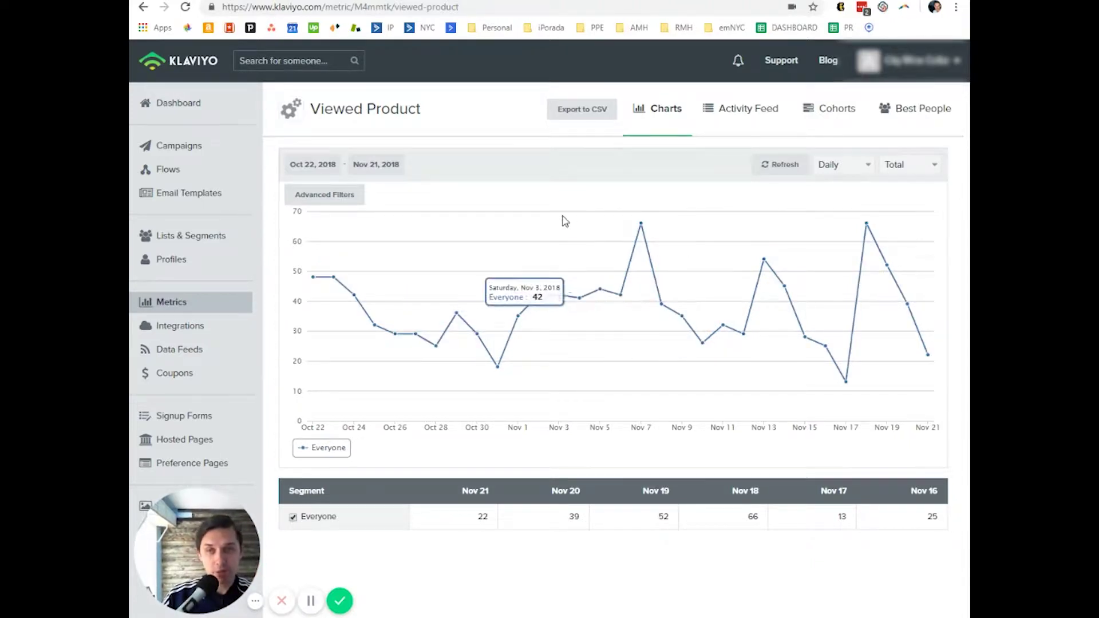
{"action": "left_click", "coordinate": [225, 172]}
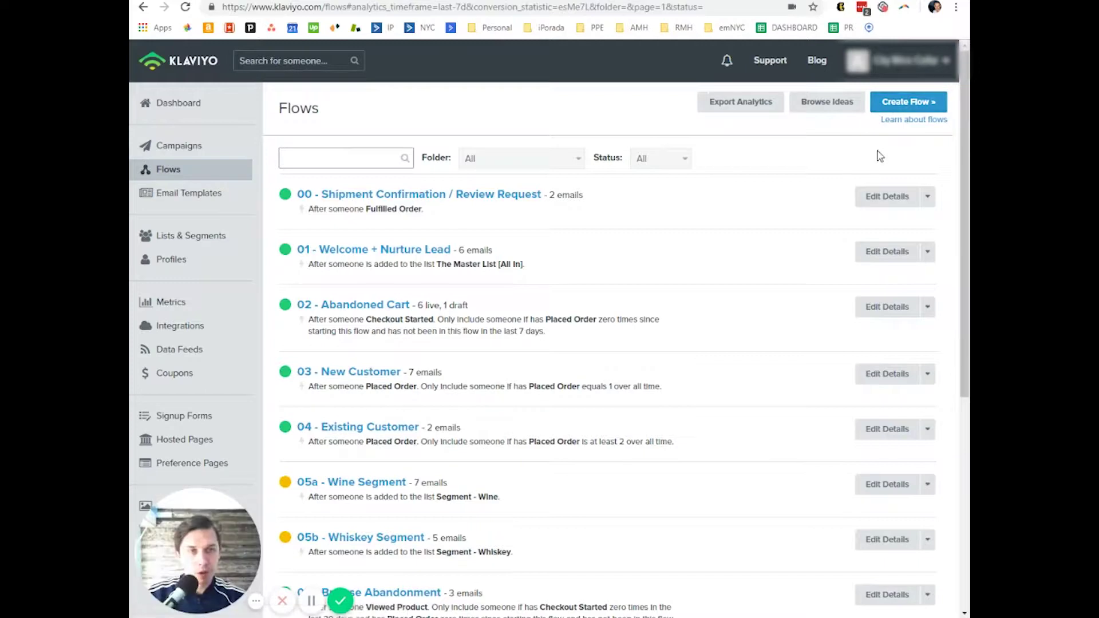
Create a new flow named 'Test Flow - BA'
{"action": "left_click", "coordinate": [911, 101]}
{"action": "left_click", "coordinate": [489, 180]}
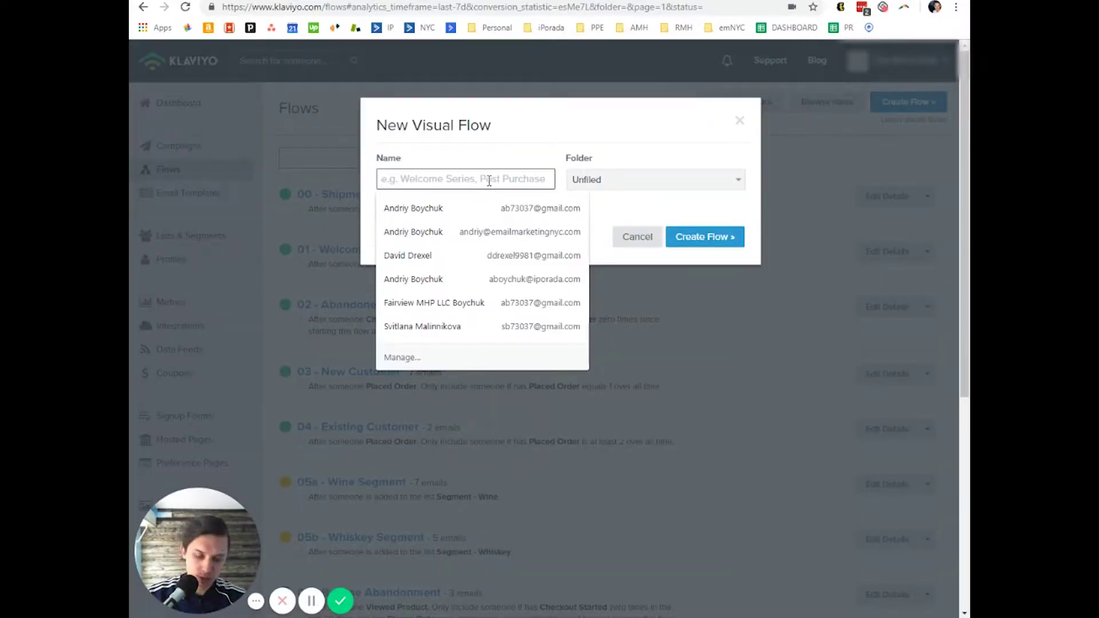
{"action": "type", "text": "Test Flo"}
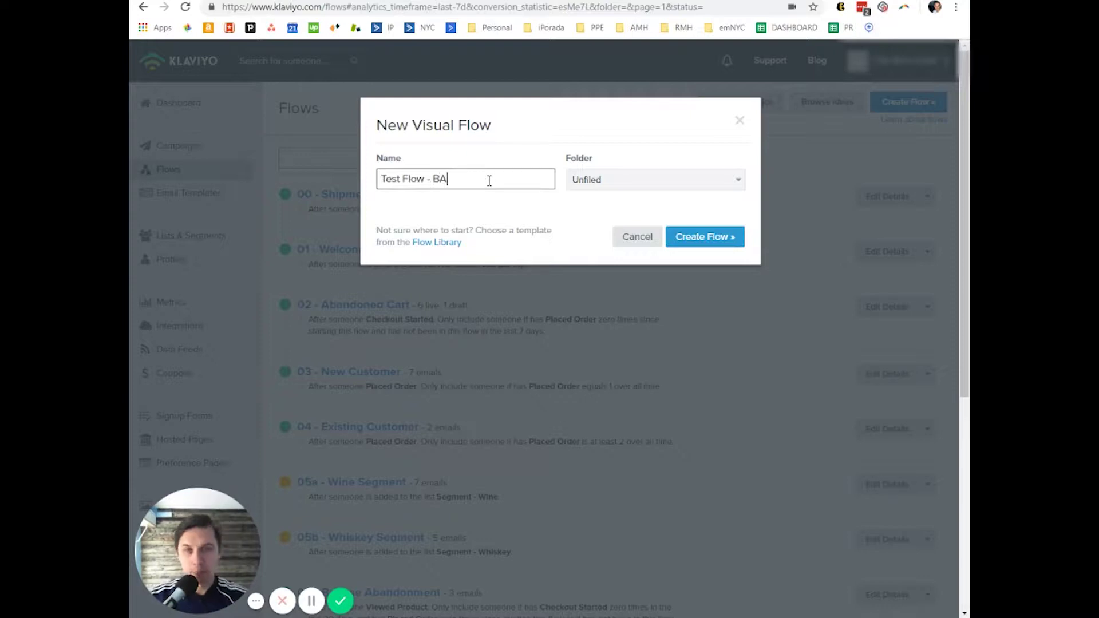
{"action": "type", "text": "w - BA"}
{"action": "left_click", "coordinate": [711, 239]}
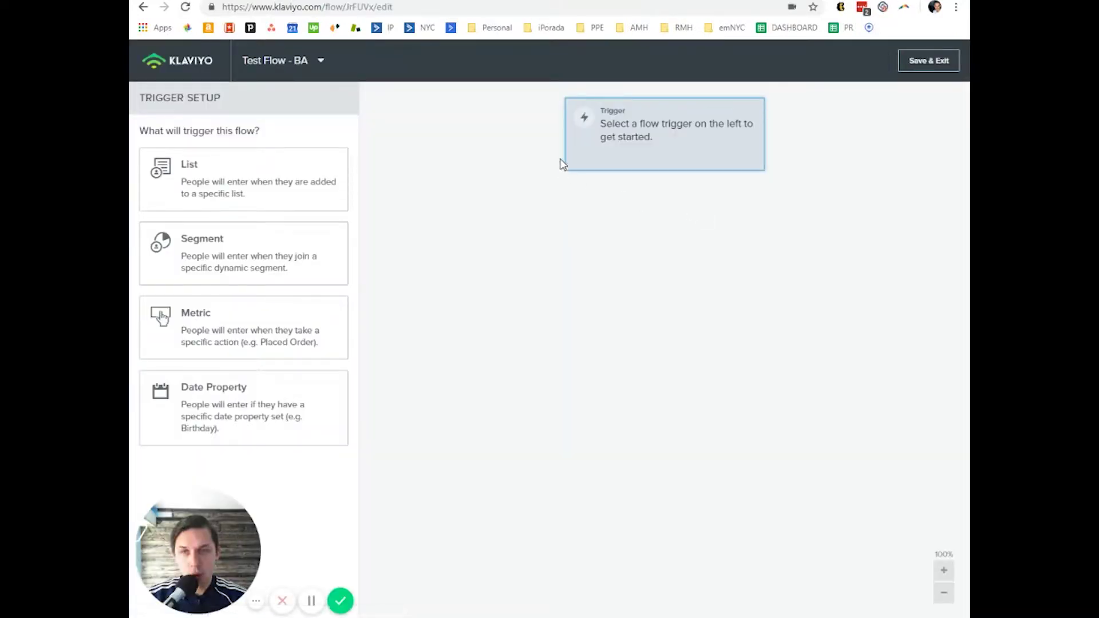
Set the flow's trigger to the Viewed Product metric
{"action": "left_click", "coordinate": [285, 338]}
{"action": "left_click", "coordinate": [276, 207]}
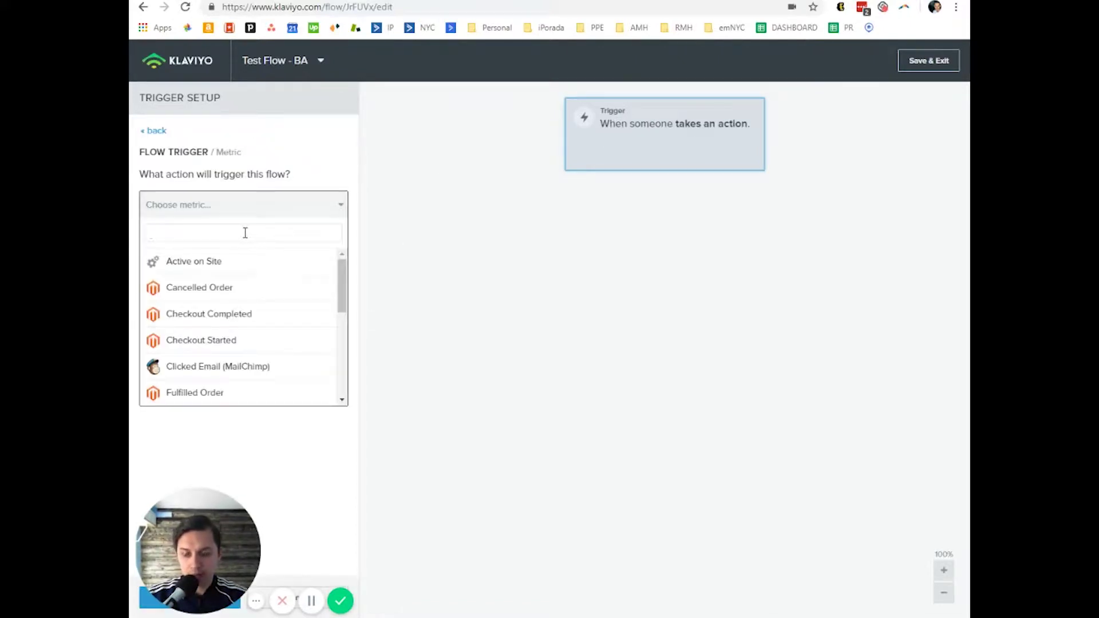
{"action": "type", "text": "view"}
{"action": "left_click", "coordinate": [246, 262]}
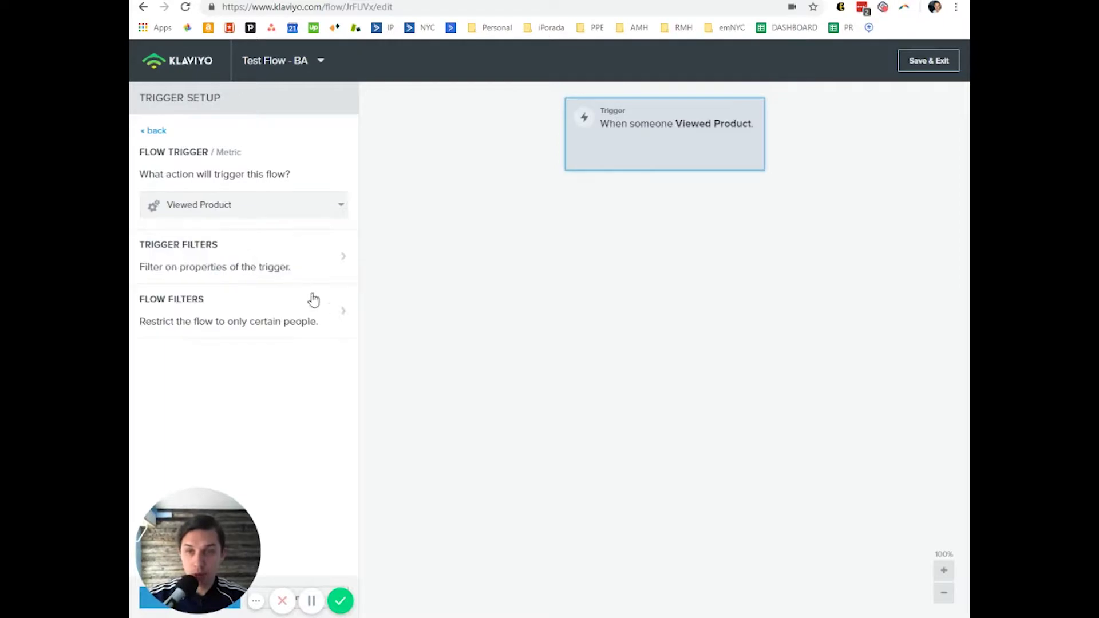
{"action": "left_click_drag", "start_coordinate": [210, 506], "coordinate": [210, 437]}
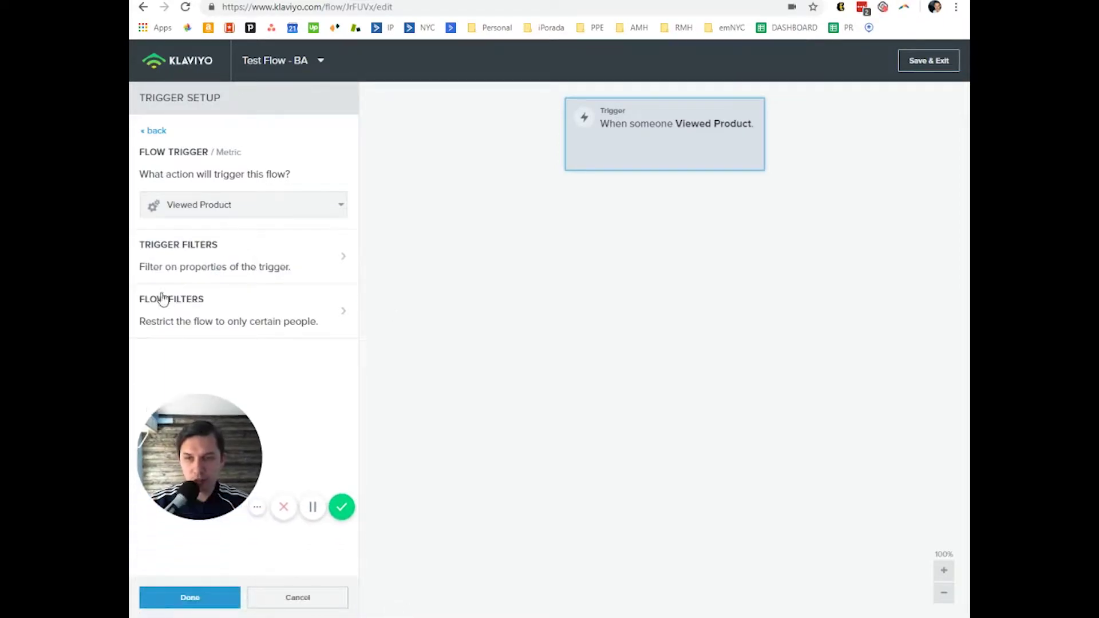
{"action": "left_click", "coordinate": [216, 605]}
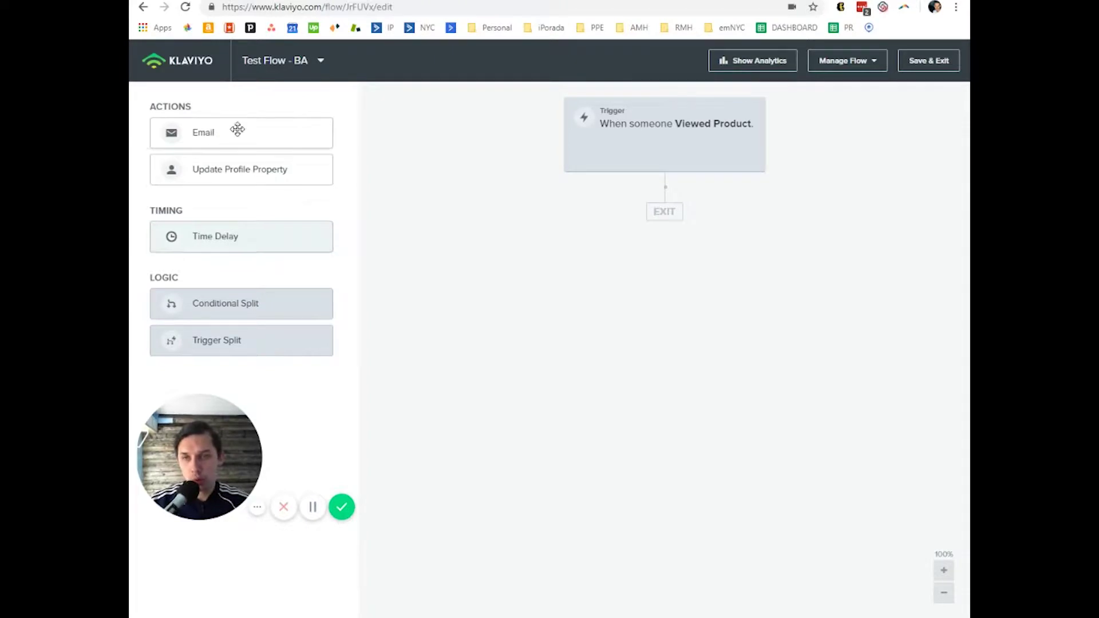
Add a 999-day time delay after the Viewed Product trigger
{"action": "left_click_drag", "start_coordinate": [218, 234], "coordinate": [650, 218]}
{"action": "left_click", "coordinate": [589, 203]}
{"action": "left_click", "coordinate": [615, 234]}
{"action": "double_click", "coordinate": [173, 165]}
{"action": "type", "text": "999"}
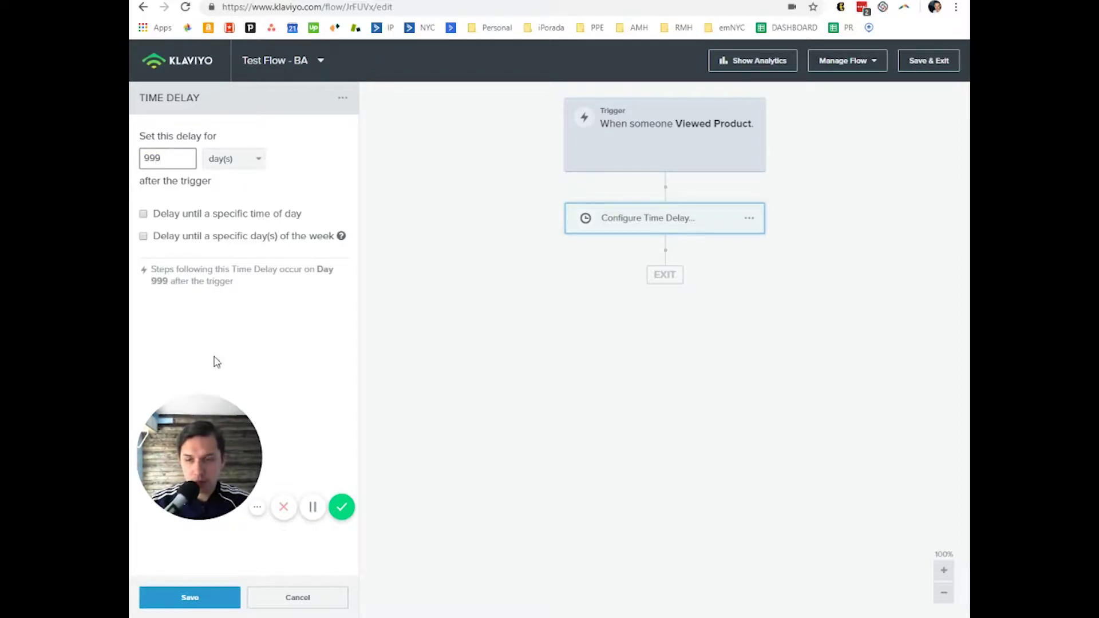
{"action": "left_click", "coordinate": [200, 600]}
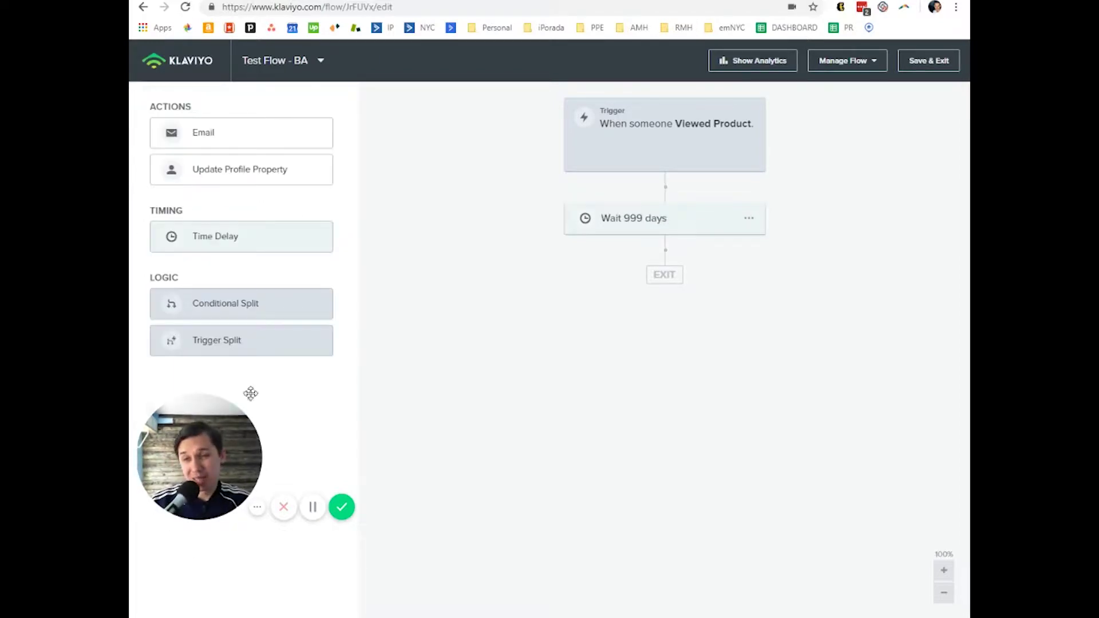
Add an email below the wait using the Vision and Blues template
{"action": "left_click_drag", "start_coordinate": [197, 421], "coordinate": [194, 502]}
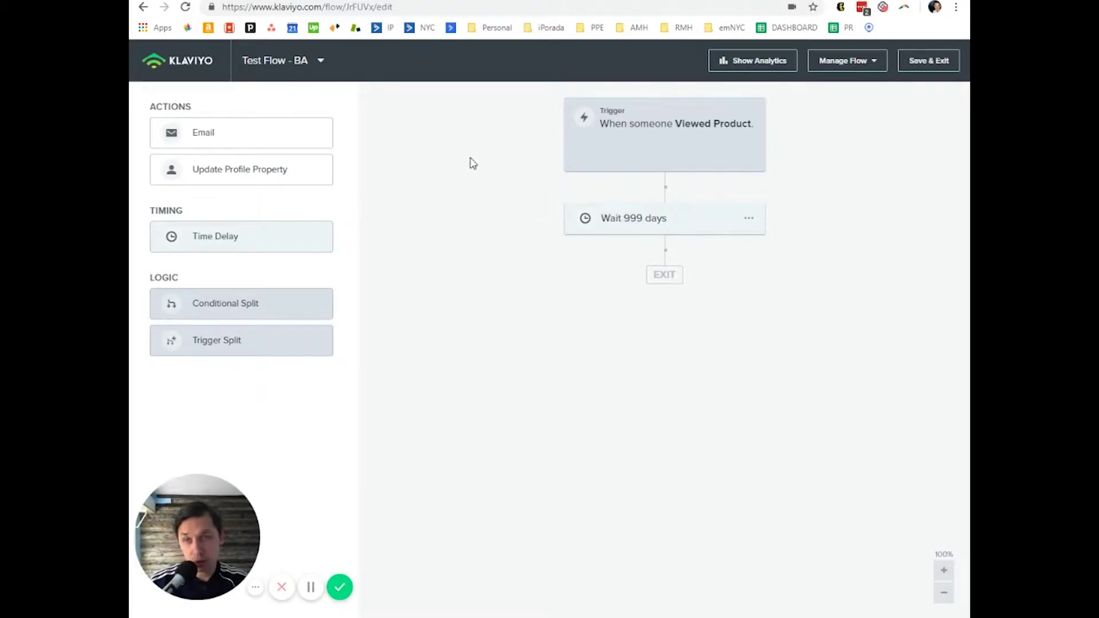
{"action": "left_click_drag", "start_coordinate": [196, 134], "coordinate": [701, 331]}
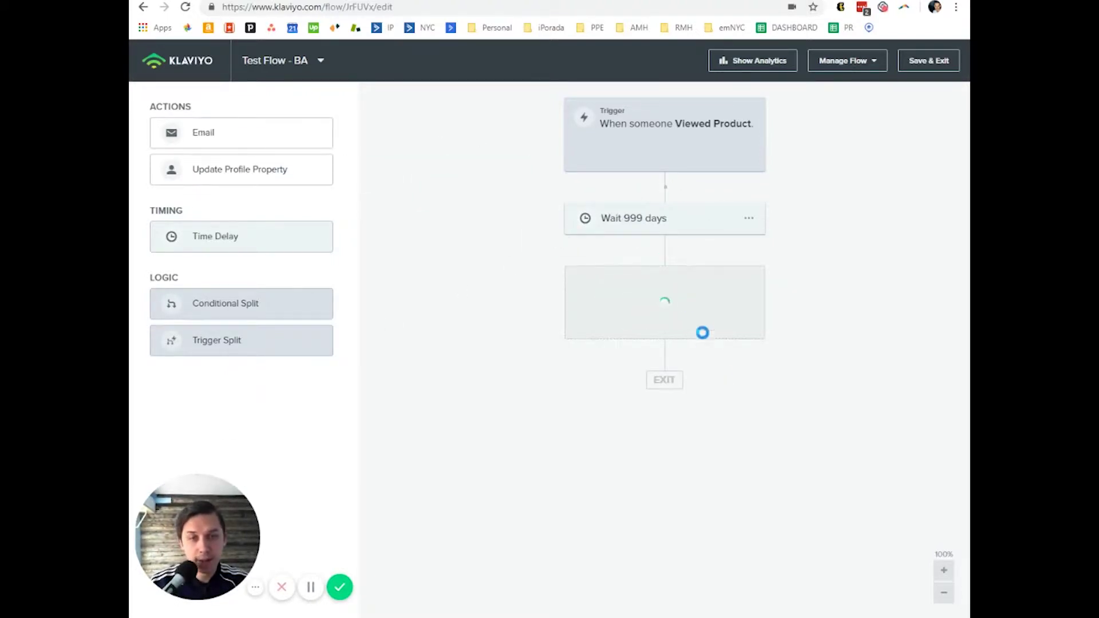
{"action": "left_click", "coordinate": [321, 213]}
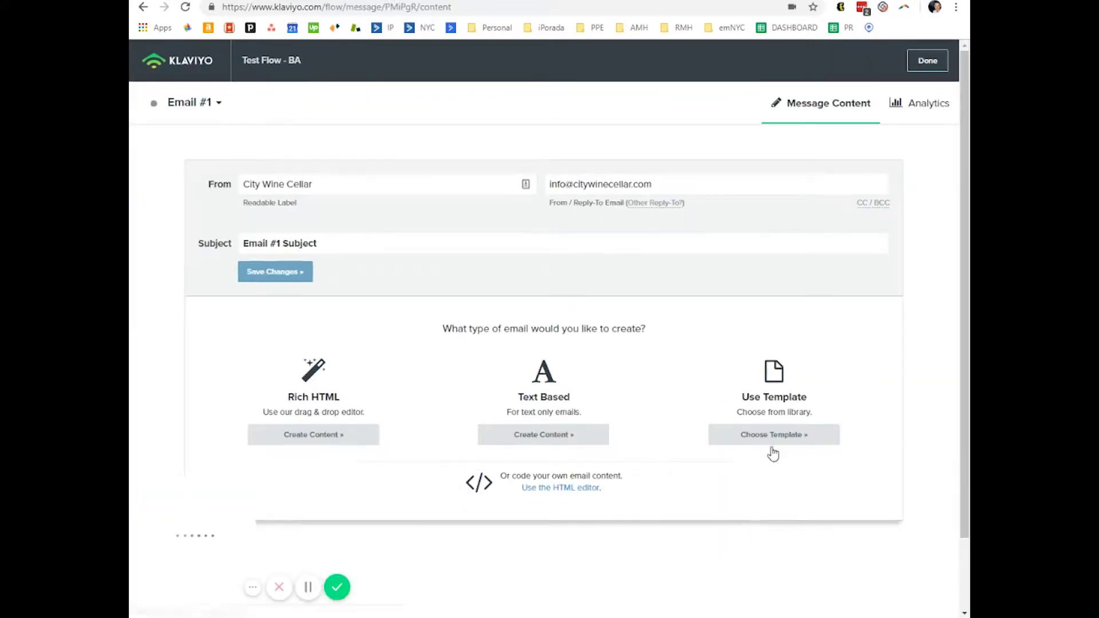
{"action": "left_click", "coordinate": [773, 438]}
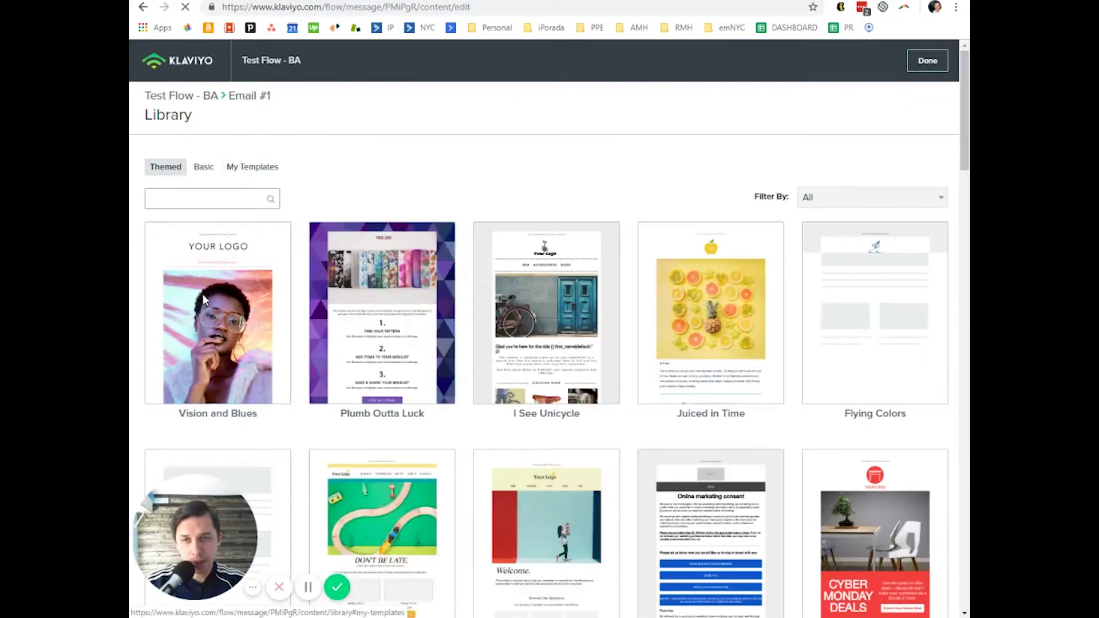
{"action": "left_click", "coordinate": [202, 294]}
{"action": "left_click", "coordinate": [920, 62]}
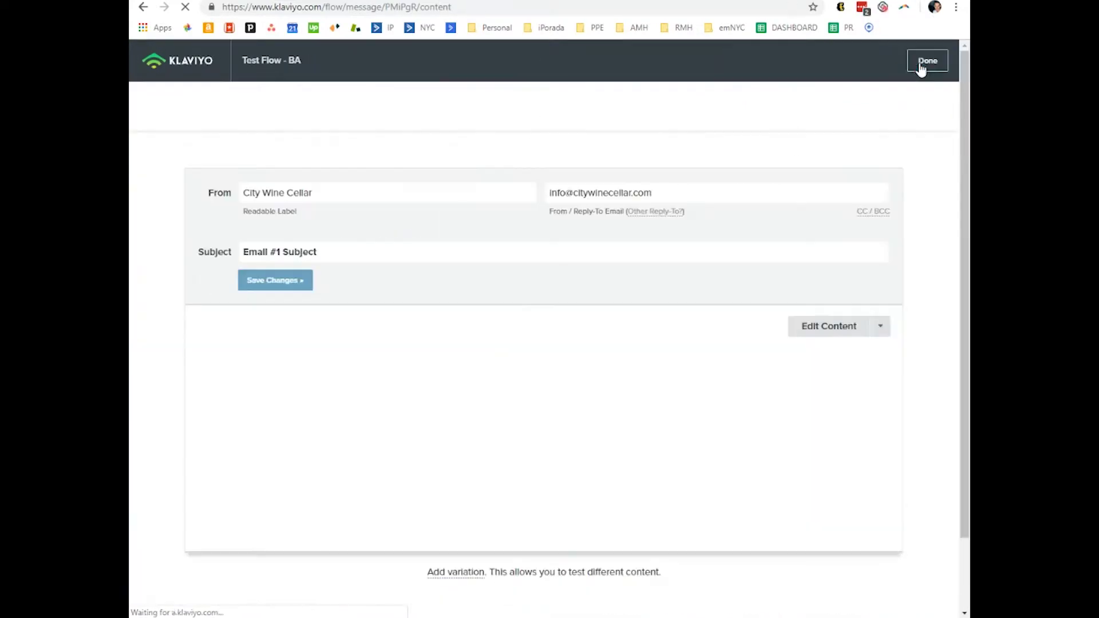
{"action": "left_click", "coordinate": [924, 63]}
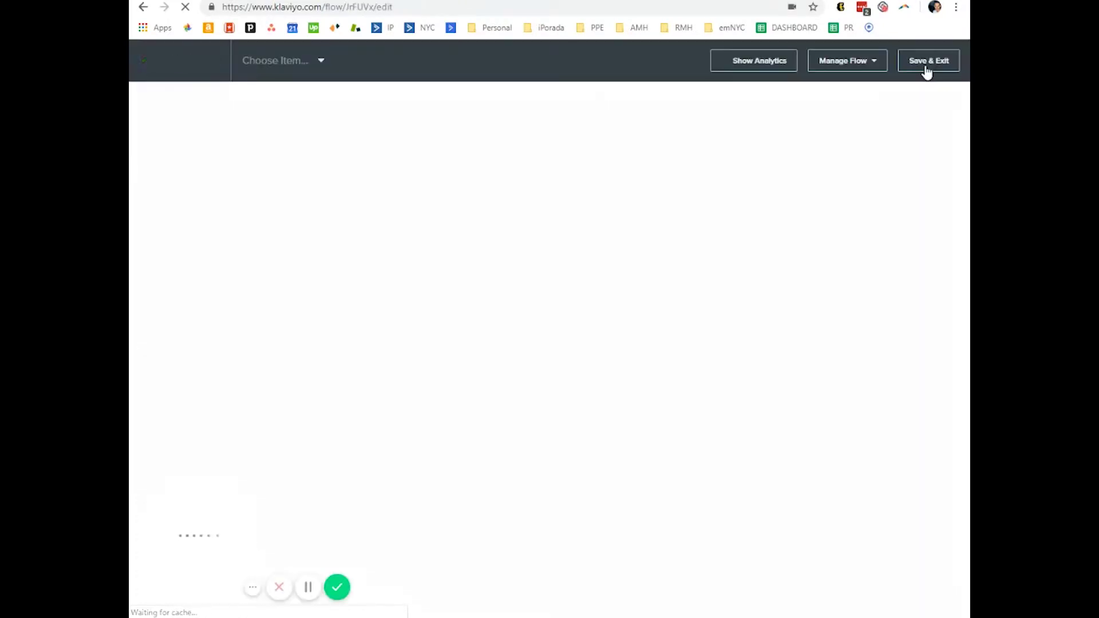
Set Email #1 to send manually and turn off its Smart Sending
{"action": "left_click", "coordinate": [590, 324]}
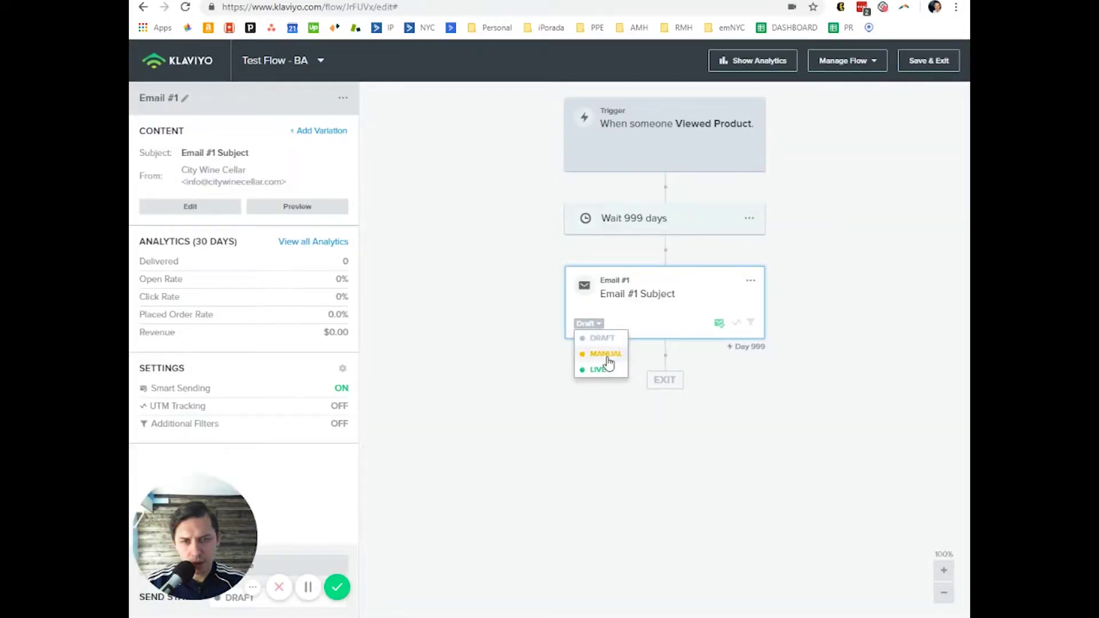
{"action": "left_click", "coordinate": [606, 355]}
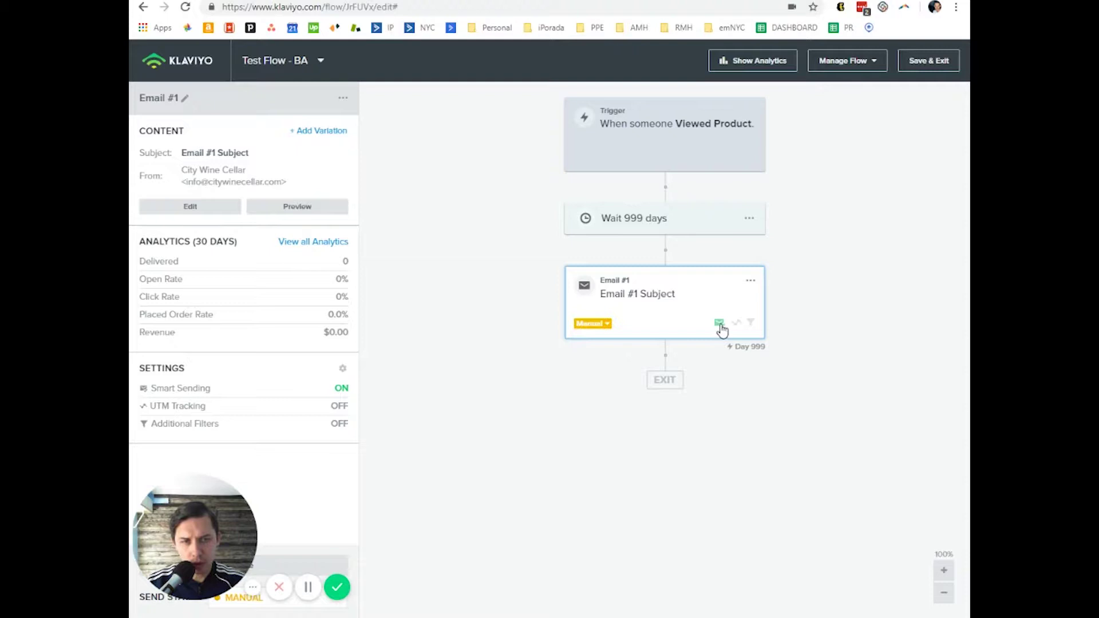
{"action": "left_click", "coordinate": [339, 390]}
{"action": "left_click", "coordinate": [336, 147]}
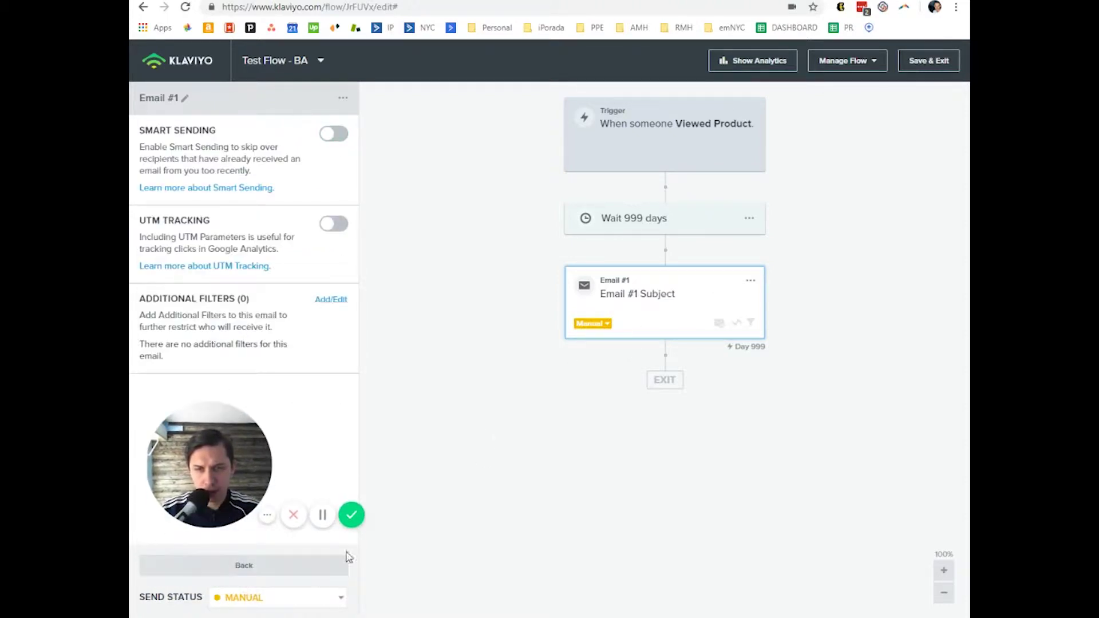
{"action": "left_click", "coordinate": [295, 574]}
{"action": "left_click", "coordinate": [293, 574]}
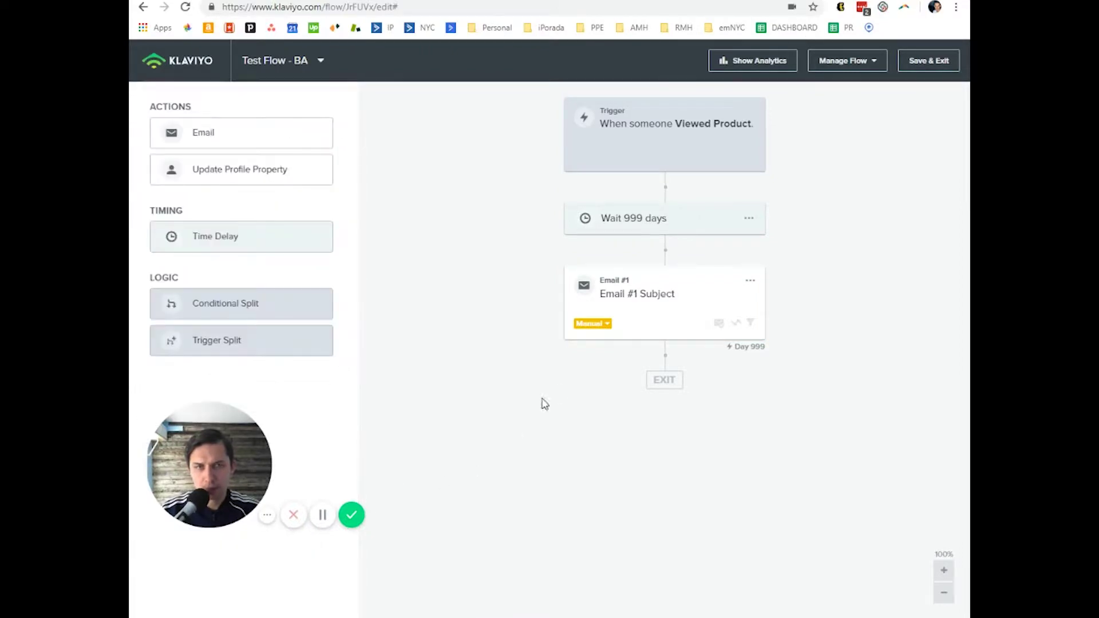
Back-populate Test Flow - BA with past Viewed Product recipients
{"action": "left_click", "coordinate": [827, 61]}
{"action": "left_click", "coordinate": [858, 83]}
{"action": "left_click", "coordinate": [701, 229]}
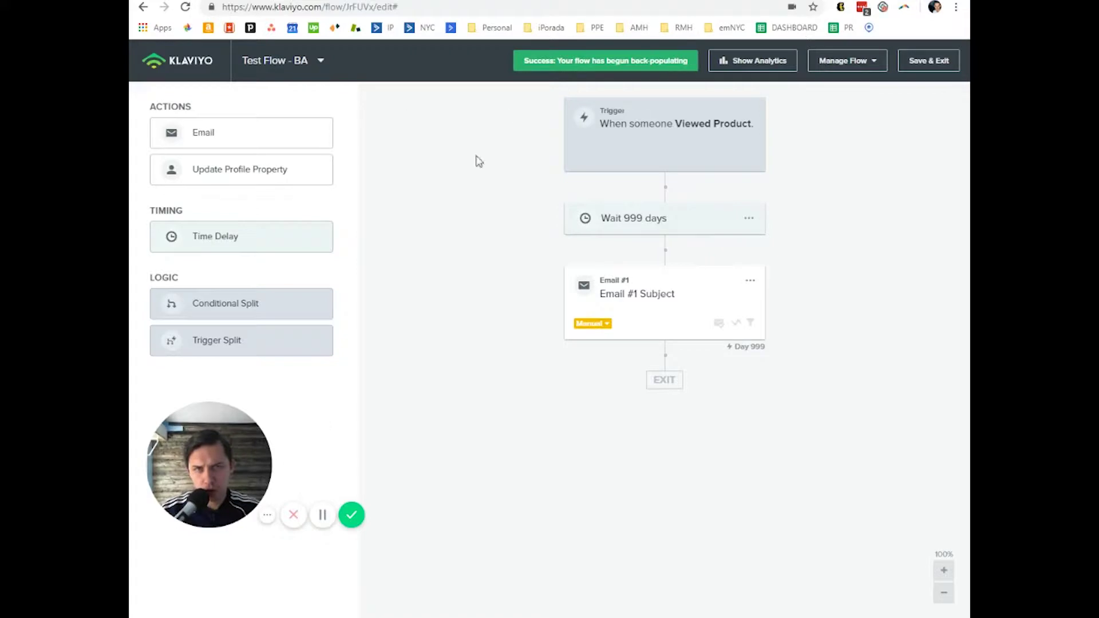
{"action": "left_click_drag", "start_coordinate": [221, 488], "coordinate": [210, 570]}
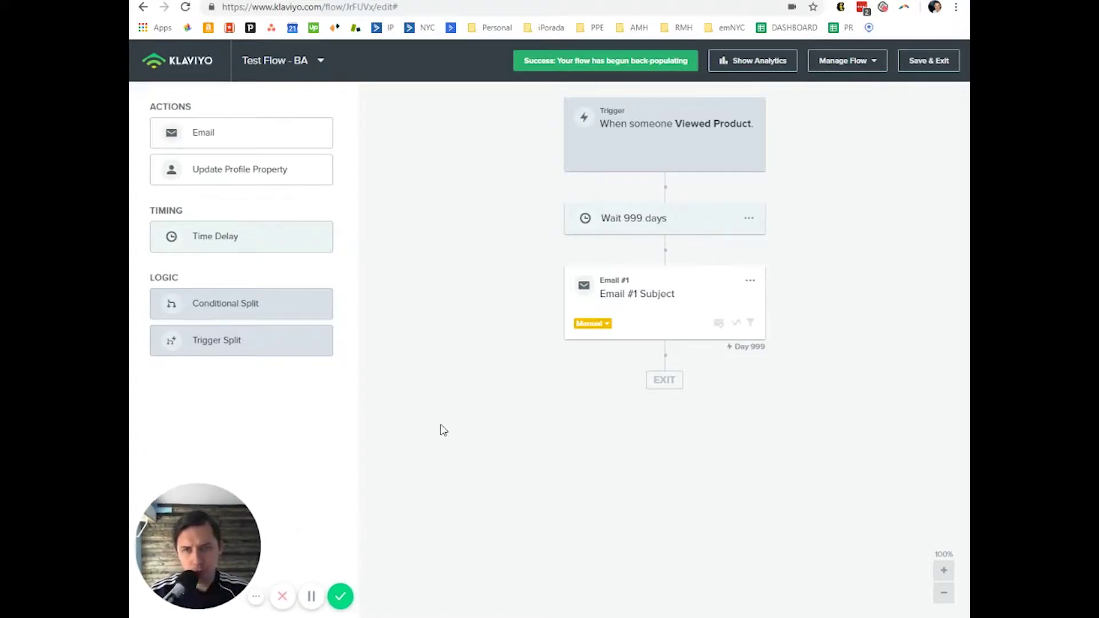
Toggle the flow analytics on and off, then open Email #1's details
{"action": "left_click", "coordinate": [770, 62]}
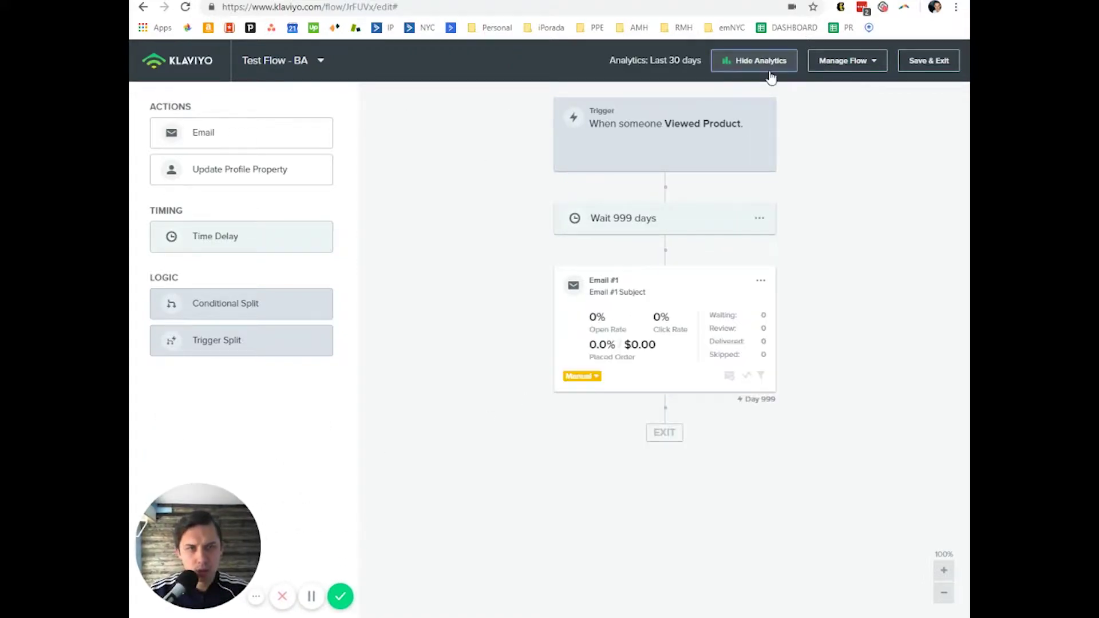
{"action": "left_click", "coordinate": [770, 73]}
{"action": "left_click", "coordinate": [683, 302]}
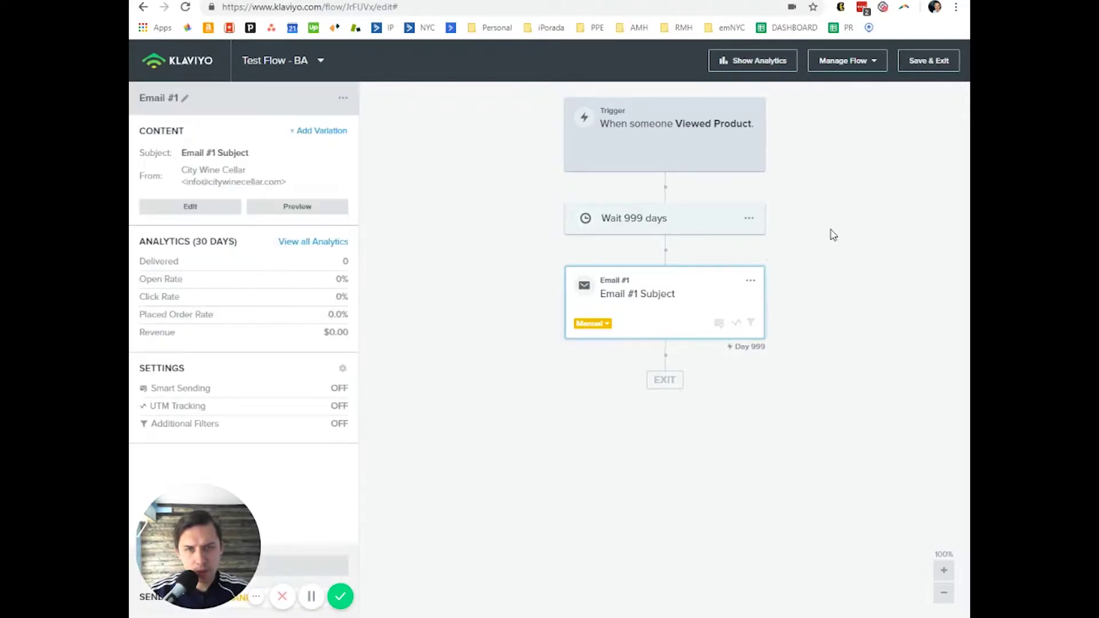
{"action": "left_click", "coordinate": [191, 207]}
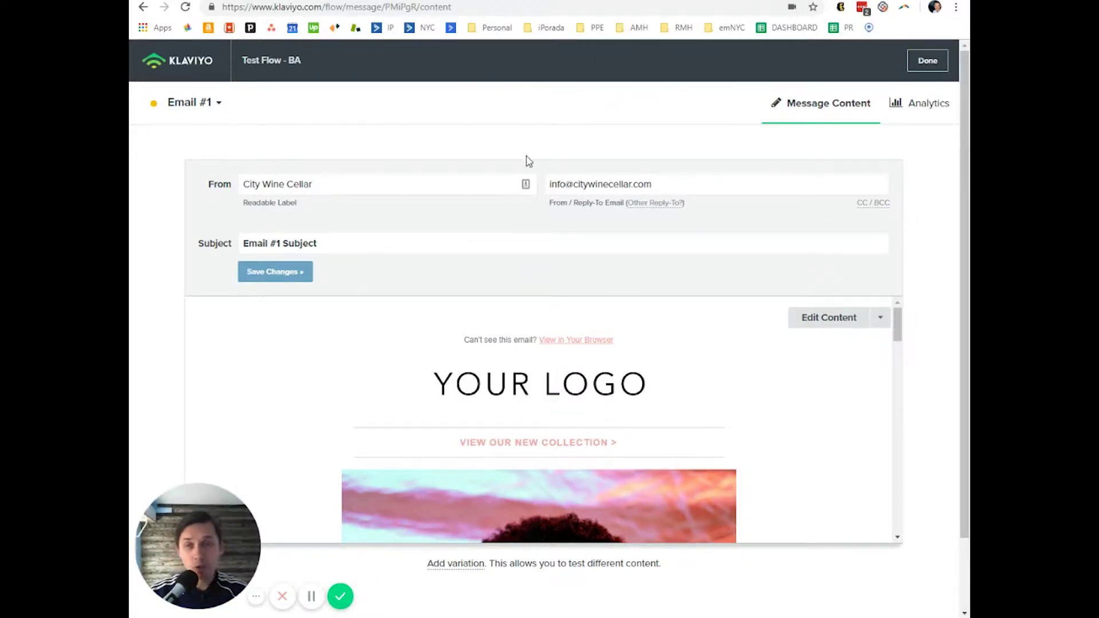
Place a default Text block, then an empty Image block beneath it, above the hero image
{"action": "left_click", "coordinate": [845, 324]}
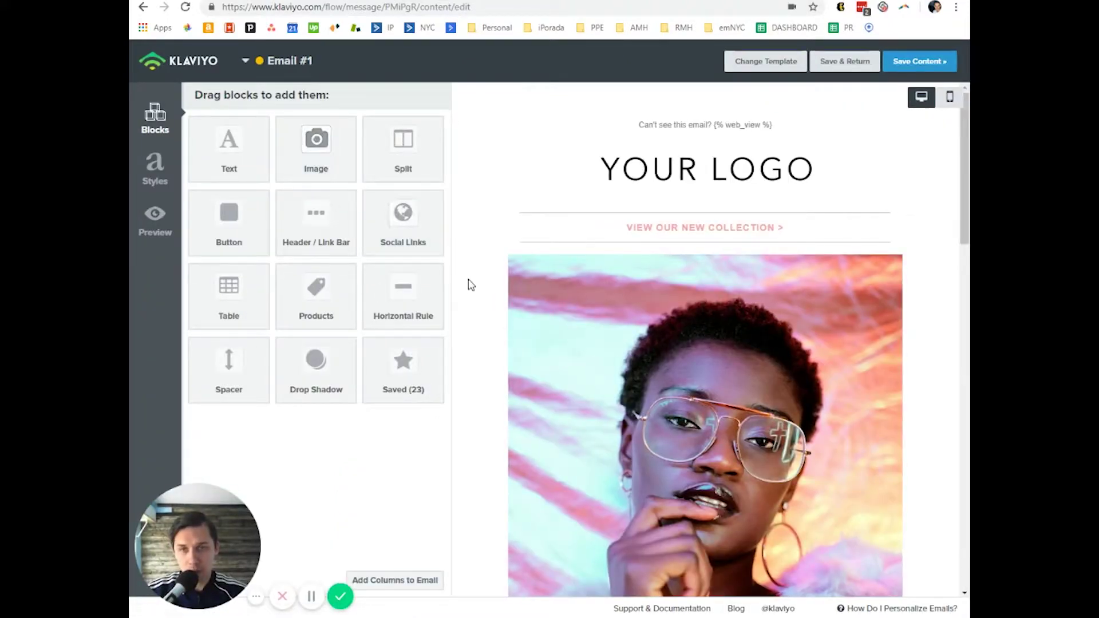
{"action": "mouse_move", "coordinate": [317, 139]}
{"action": "left_mouse_down"}
{"action": "mouse_move", "coordinate": [632, 251]}
{"action": "mouse_move", "coordinate": [415, 152]}
{"action": "left_mouse_up"}
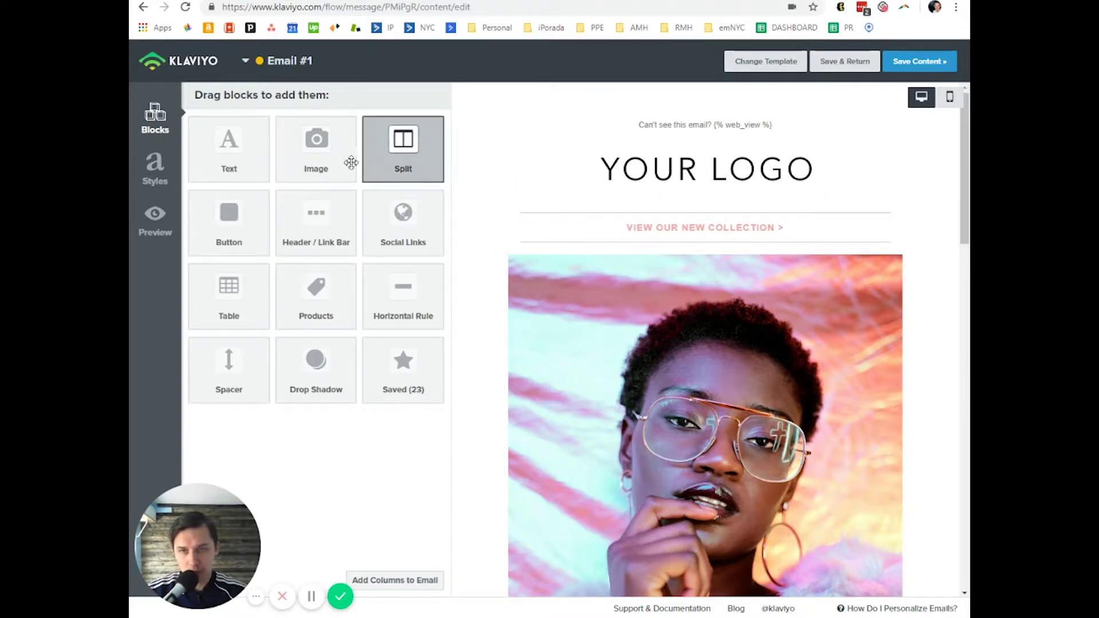
{"action": "left_click_drag", "start_coordinate": [229, 146], "coordinate": [738, 286]}
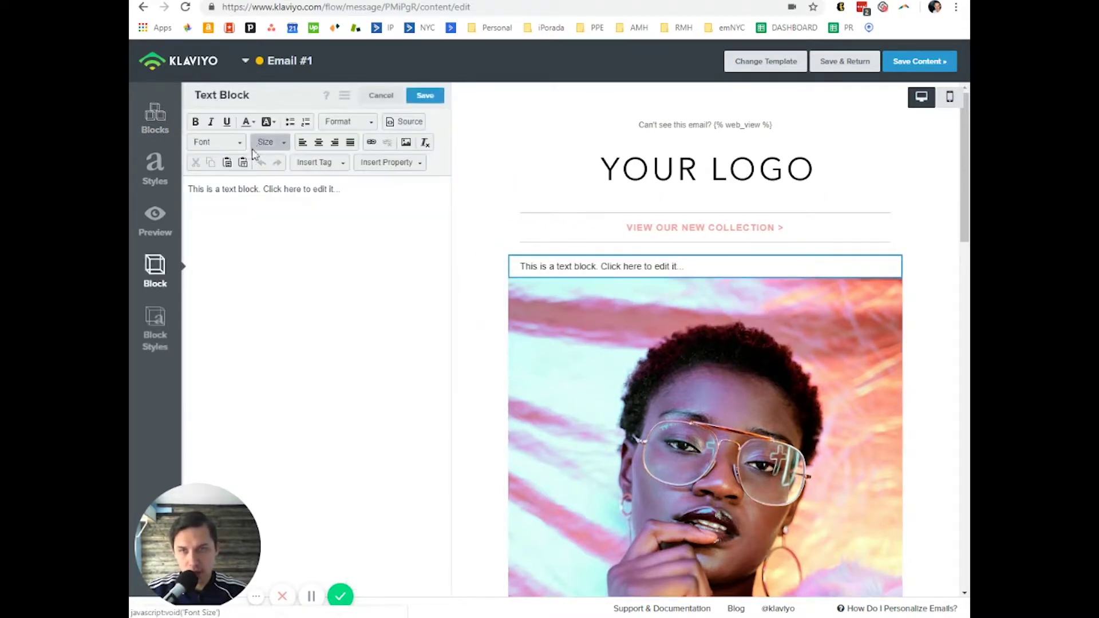
{"action": "left_click", "coordinate": [425, 95]}
{"action": "left_click_drag", "start_coordinate": [300, 174], "coordinate": [610, 254]}
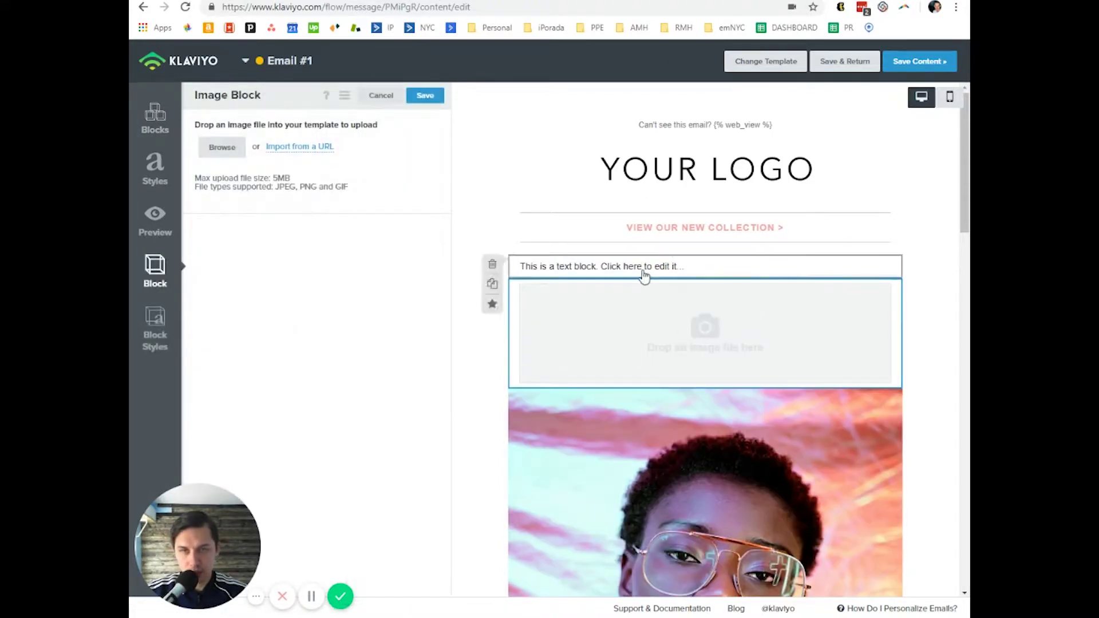
{"action": "left_click", "coordinate": [425, 95]}
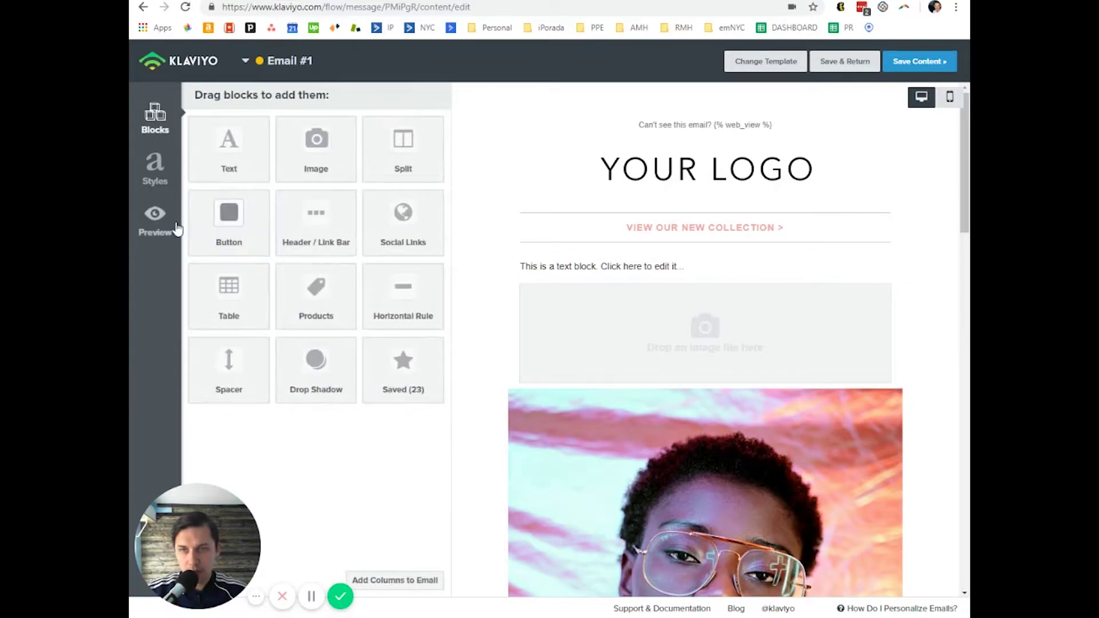
{"action": "left_click", "coordinate": [169, 228]}
{"action": "scroll", "coordinate": [739, 229], "scroll_direction": "down", "scroll_amount": 2}
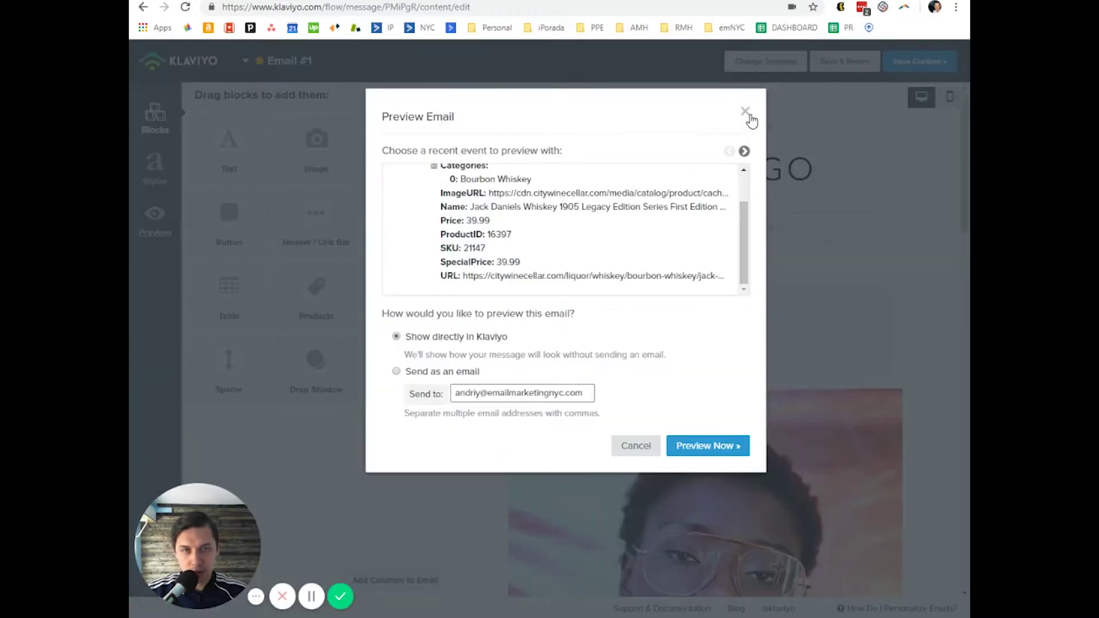
{"action": "left_click", "coordinate": [744, 151]}
{"action": "left_click", "coordinate": [744, 151]}
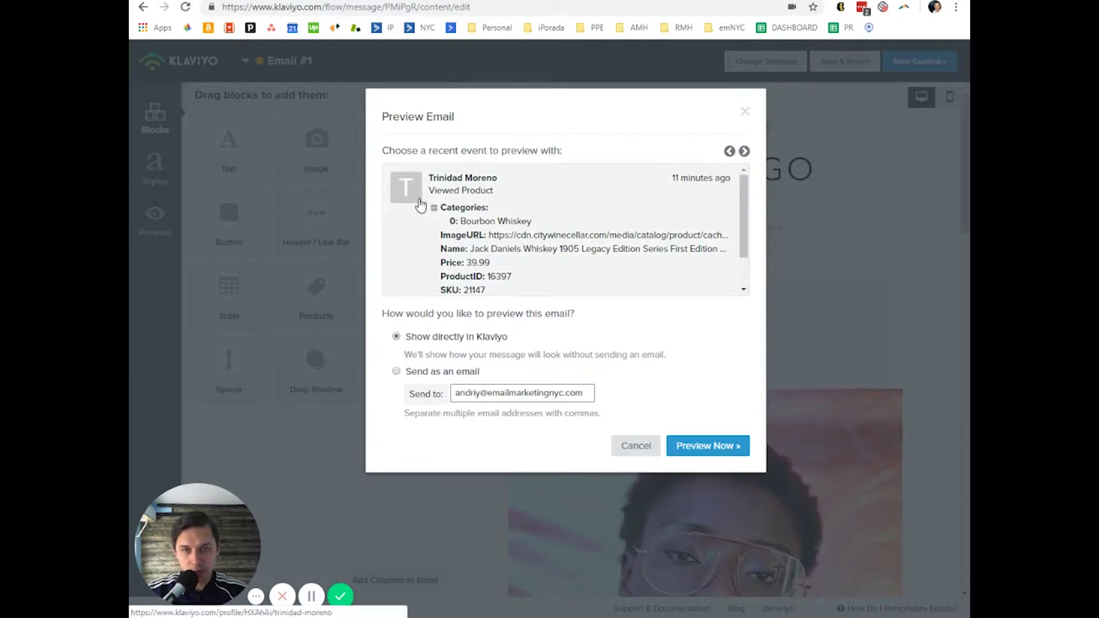
{"action": "scroll", "coordinate": [743, 235], "scroll_direction": "down", "scroll_amount": 1}
{"action": "scroll", "coordinate": [715, 218], "scroll_direction": "up", "scroll_amount": 1}
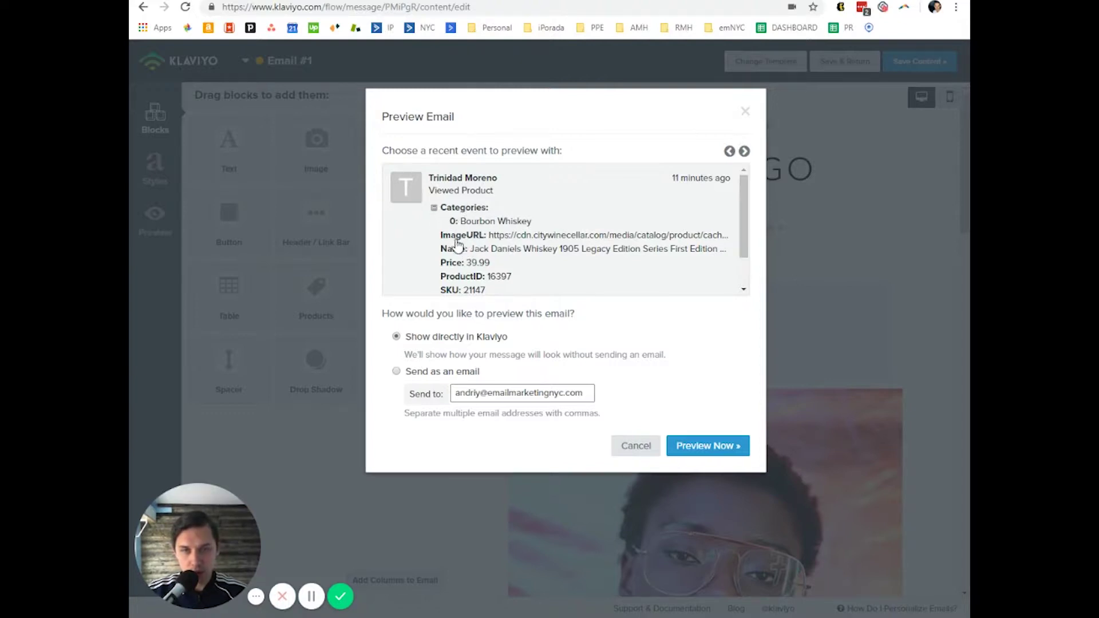
{"action": "left_click", "coordinate": [531, 237]}
{"action": "left_click", "coordinate": [572, 283]}
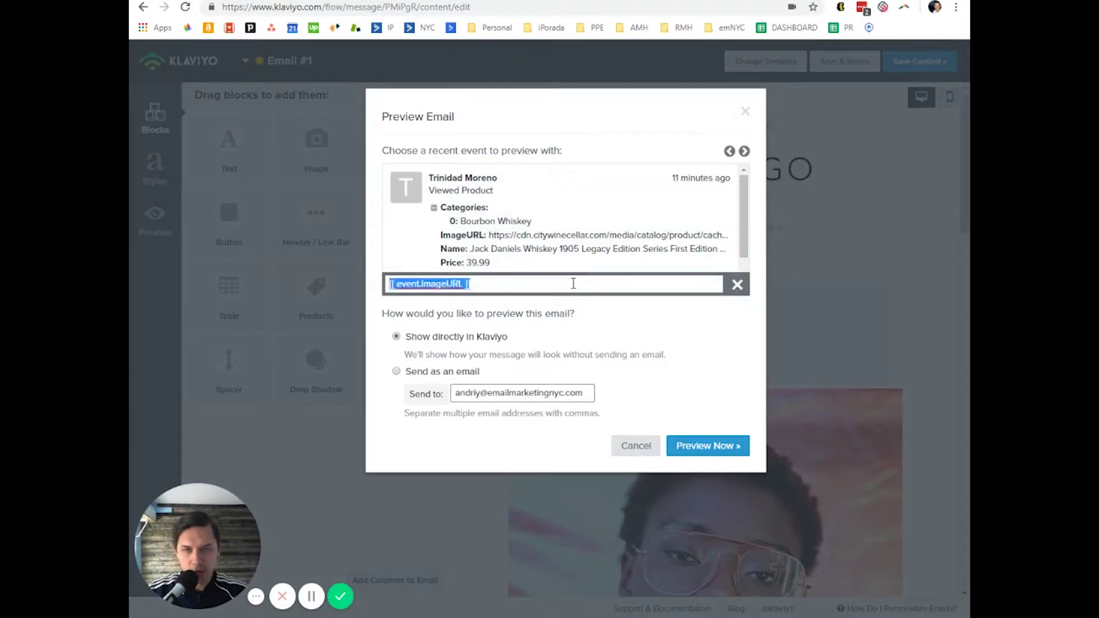
{"action": "left_click", "coordinate": [651, 449]}
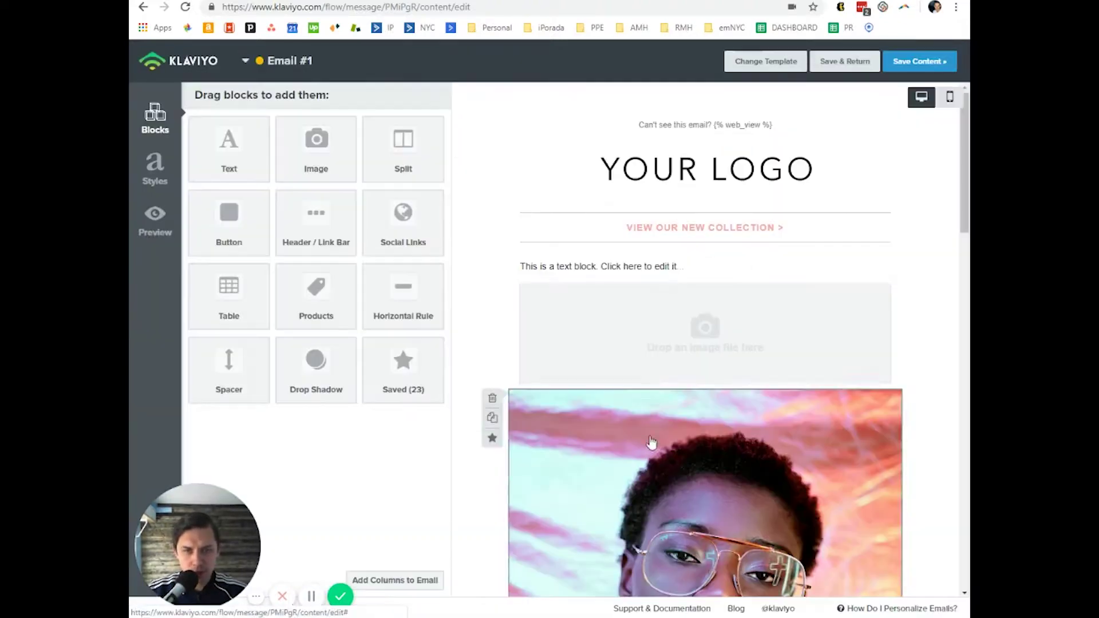
Copy the {{ event.ImageURL }} tag from the email preview's event data
{"action": "left_click", "coordinate": [665, 344]}
{"action": "left_click", "coordinate": [896, 74]}
{"action": "left_click", "coordinate": [781, 343]}
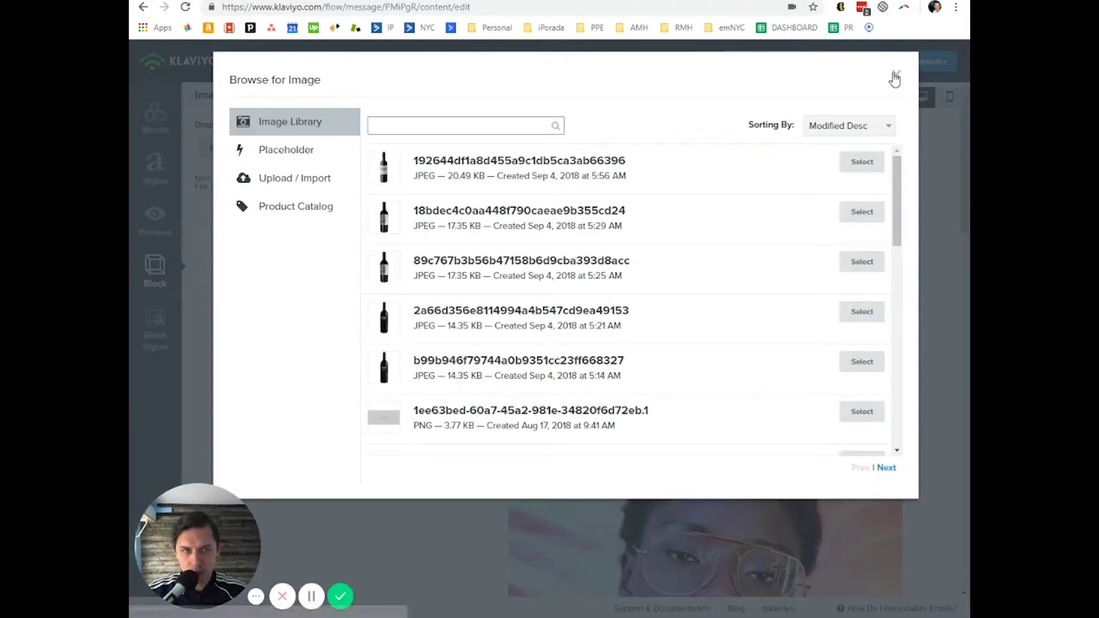
{"action": "left_click", "coordinate": [896, 74]}
{"action": "left_click", "coordinate": [155, 226]}
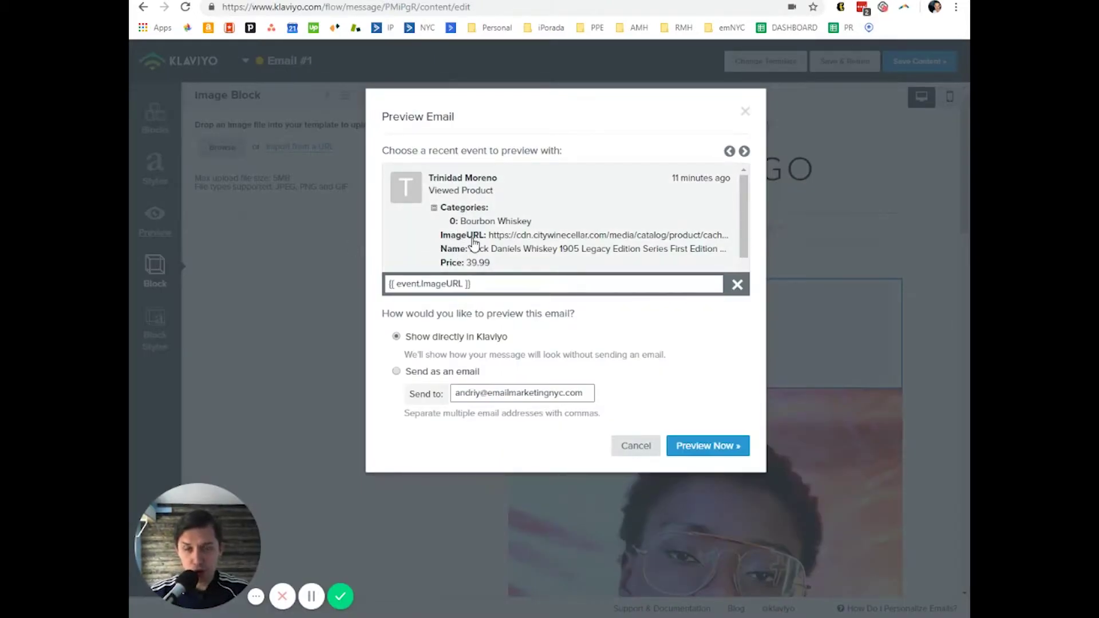
{"action": "left_click", "coordinate": [508, 284]}
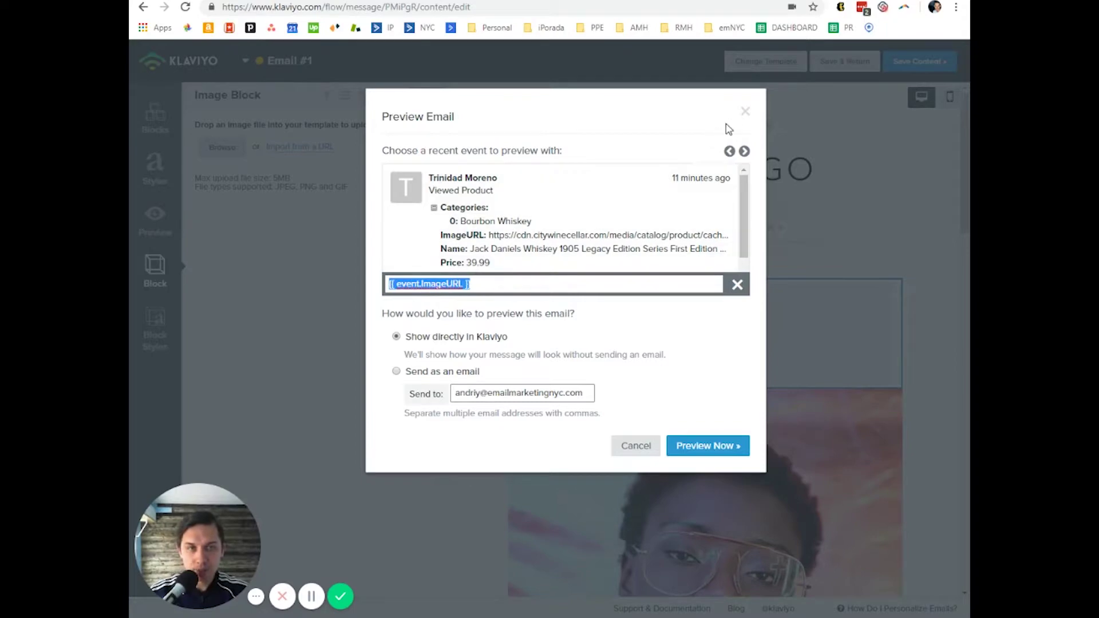
{"action": "left_click", "coordinate": [652, 449]}
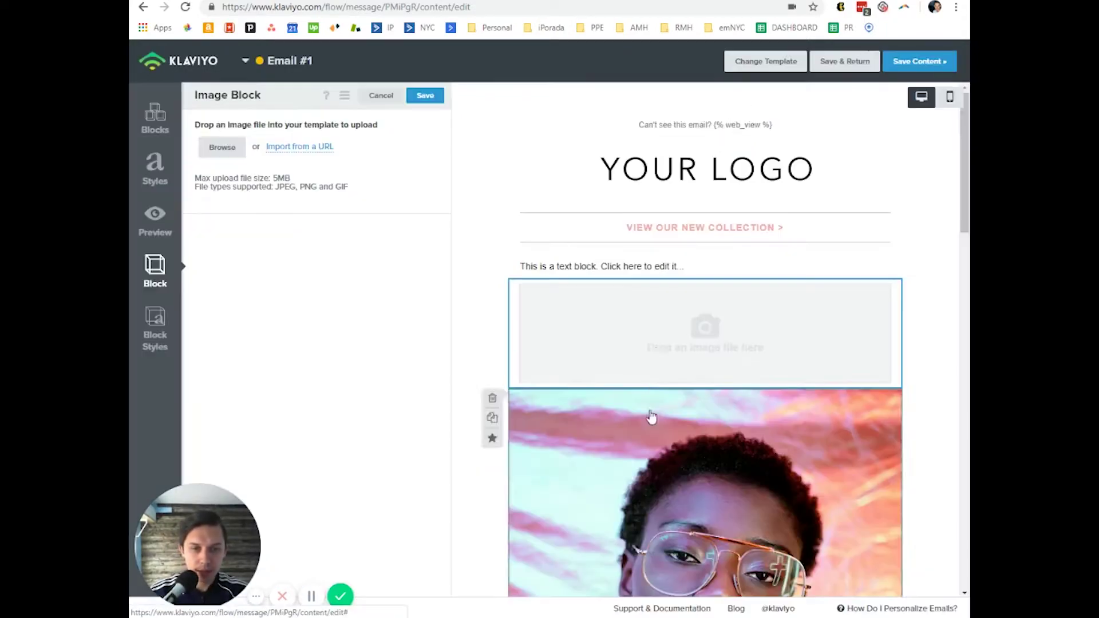
Paste {{ event.ImageURL }} as the image block's placeholder image URL
{"action": "left_click", "coordinate": [669, 343]}
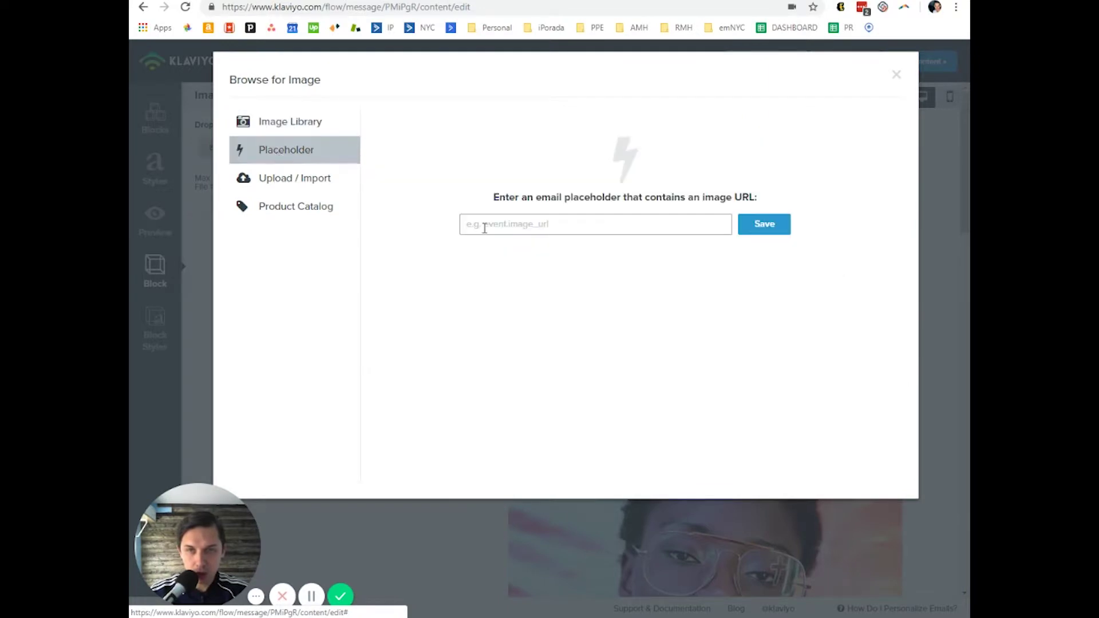
{"action": "left_click", "coordinate": [484, 228]}
{"action": "type", "text": "{{ event.imageURL }}"}
Save the placeholder image and set the image block width to 250 px
{"action": "left_click", "coordinate": [770, 229]}
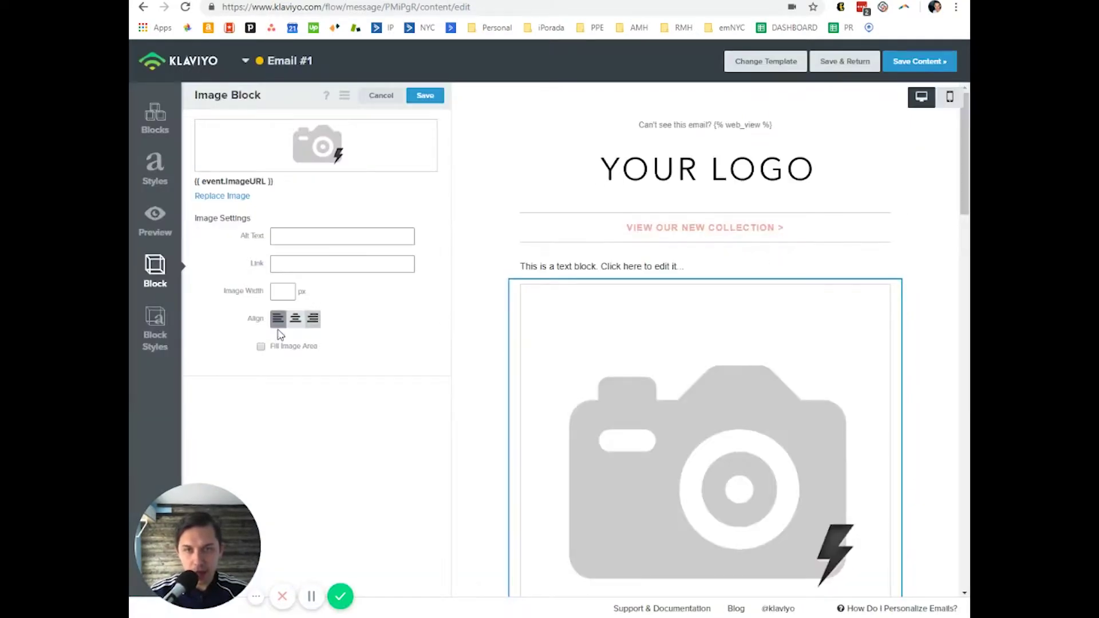
{"action": "left_click", "coordinate": [284, 293]}
{"action": "type", "text": "500"}
{"action": "key", "text": "ctrl+a"}
{"action": "type", "text": "25"}
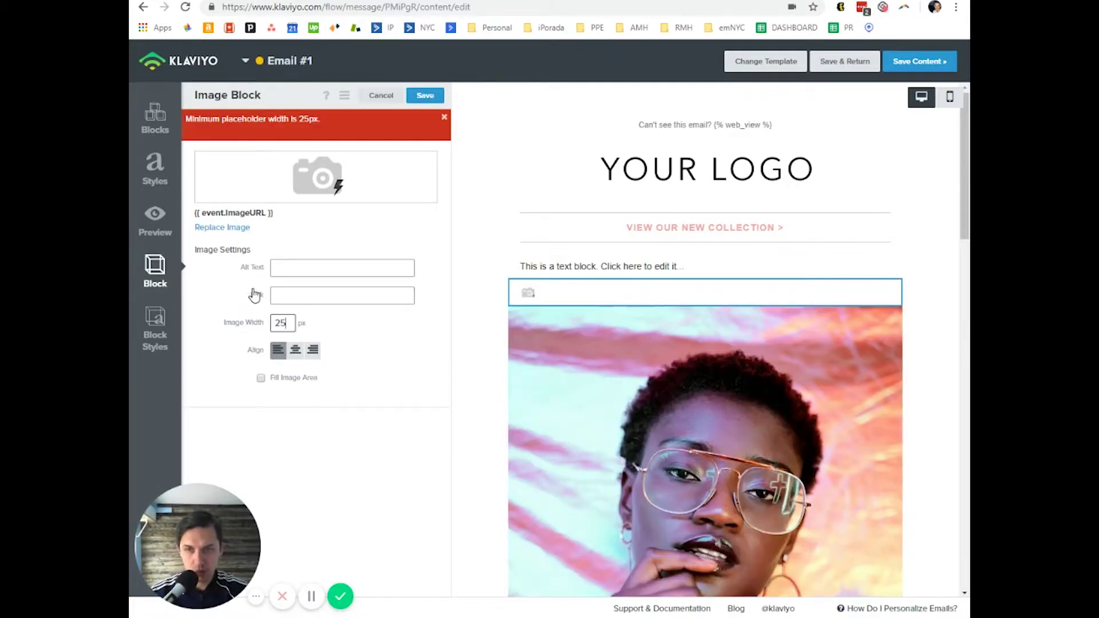
{"action": "type", "text": "0"}
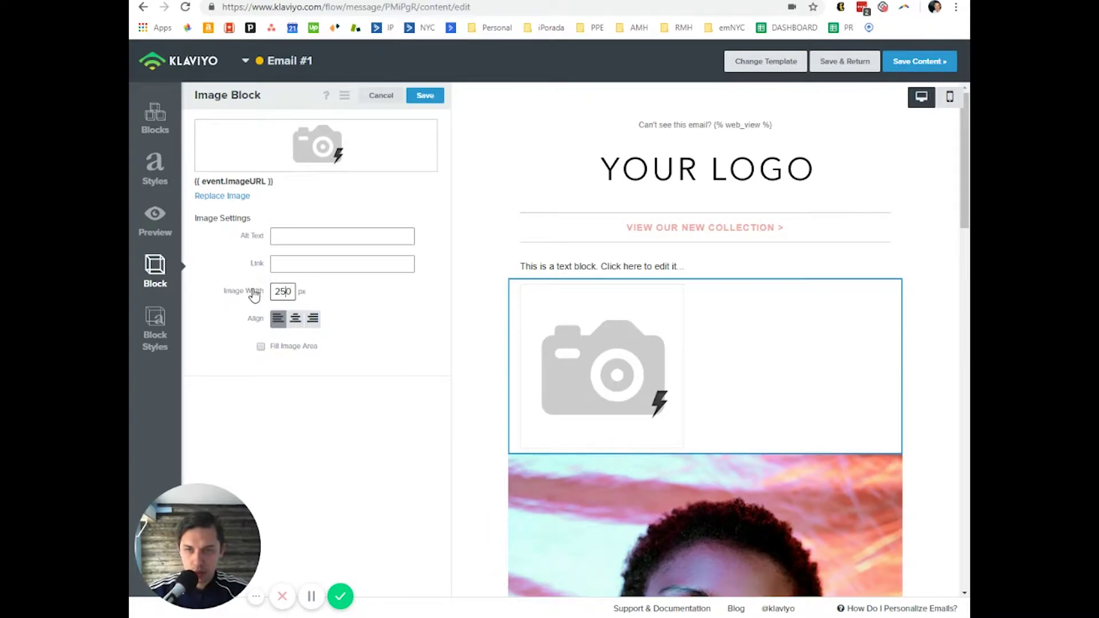
{"action": "key", "text": "BackSpace"}
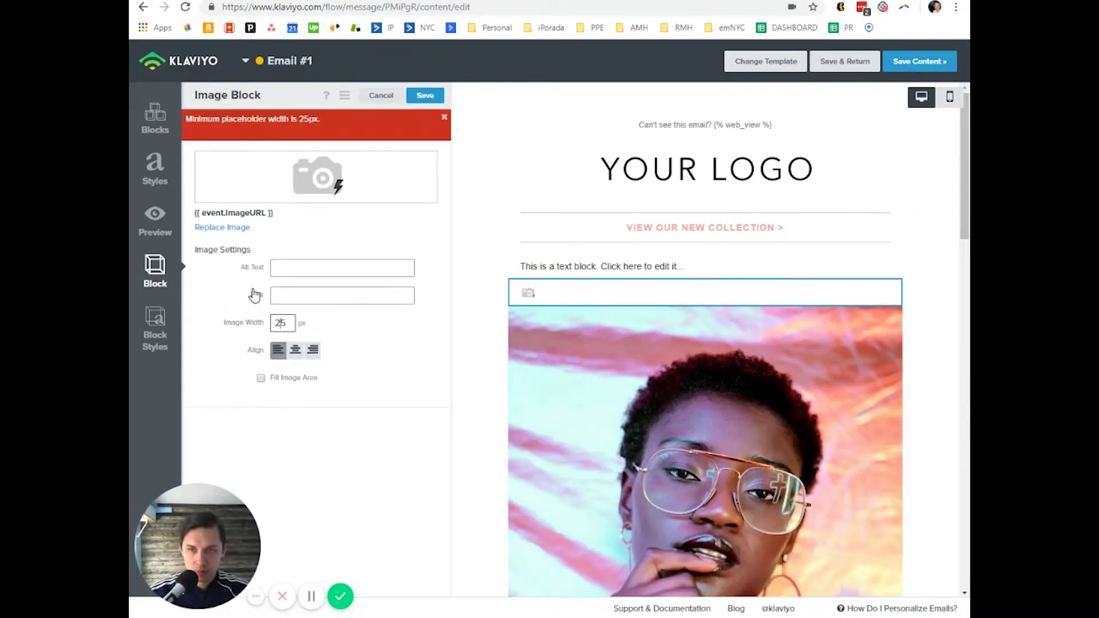
{"action": "type", "text": "2"}
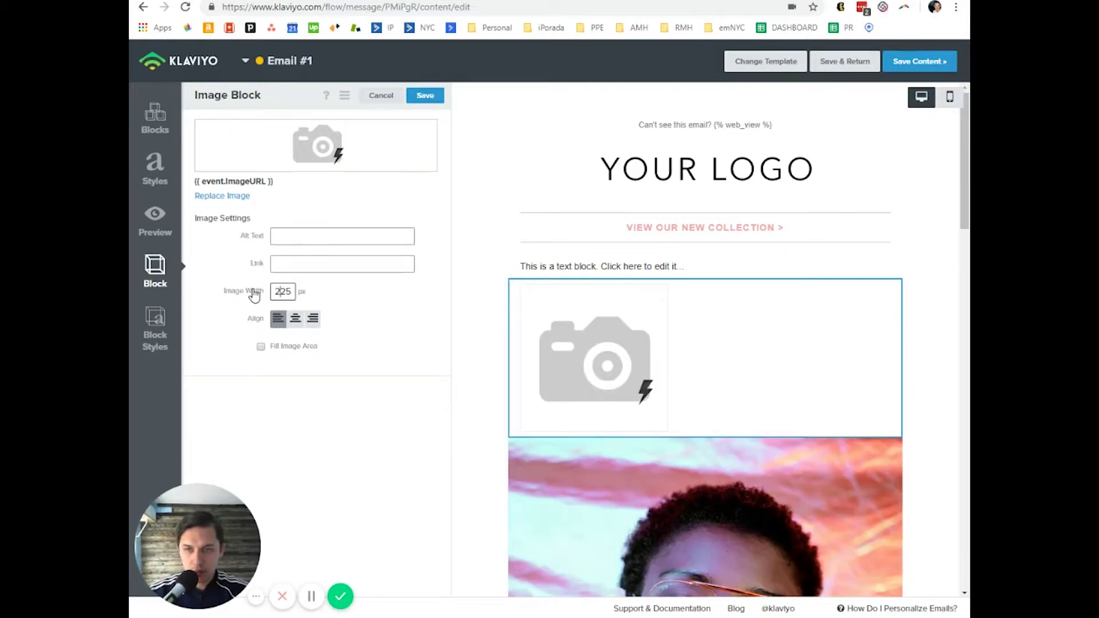
{"action": "key", "text": "Delete"}
{"action": "type", "text": "0"}
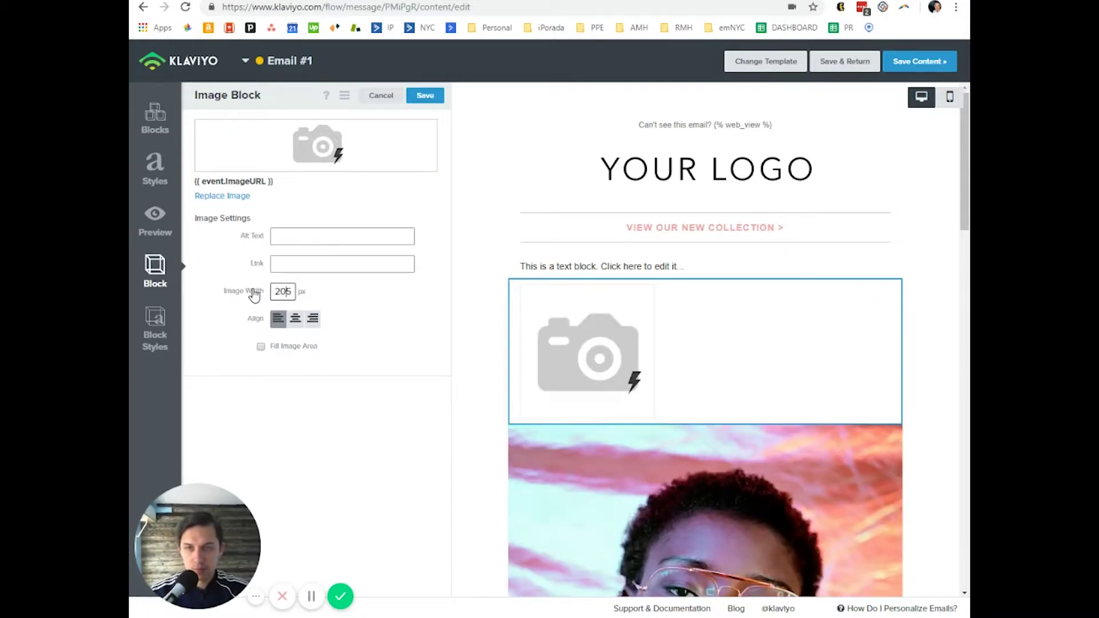
{"action": "key", "text": "BackSpace"}
{"action": "key", "text": "BackSpace"}
{"action": "type", "text": "50"}
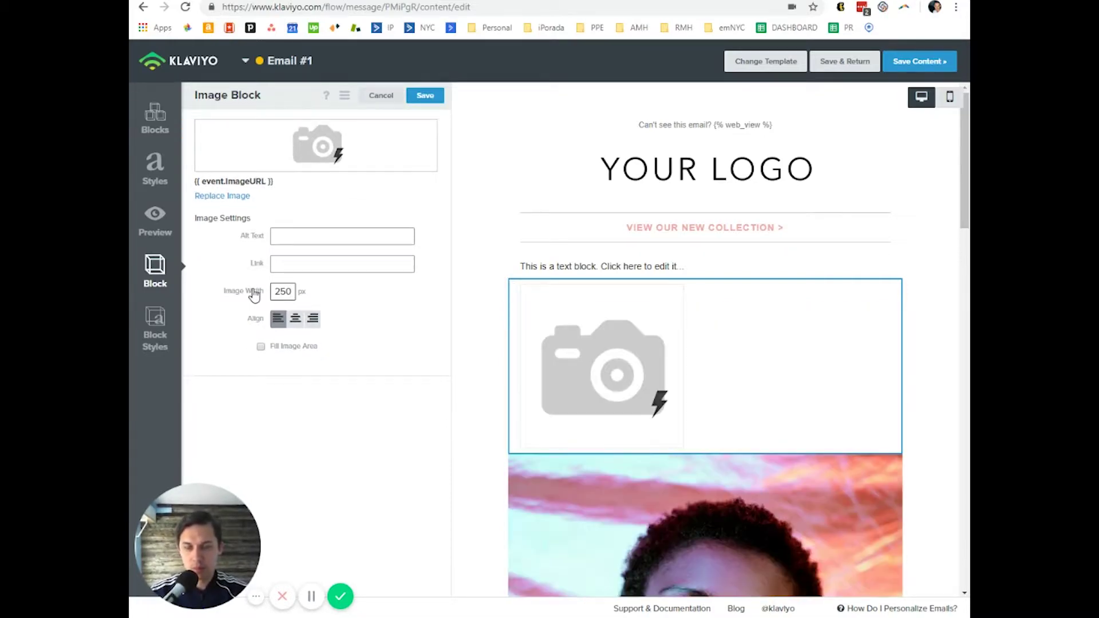
{"action": "key", "text": "Right"}
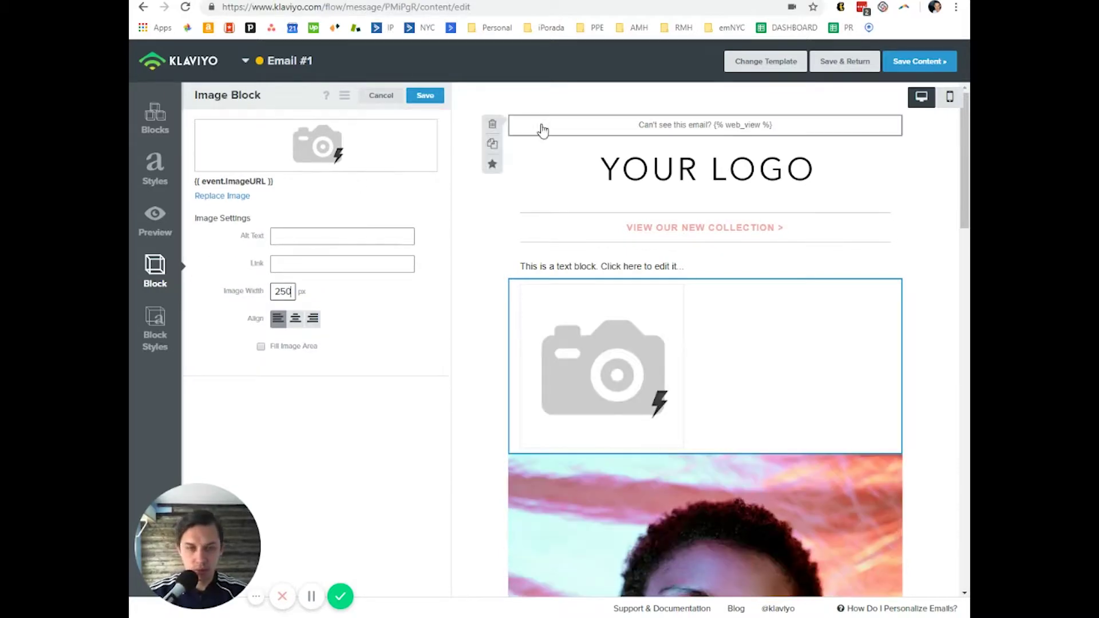
Centre the image, save the block, and preview it with the recent event
{"action": "left_click", "coordinate": [295, 322]}
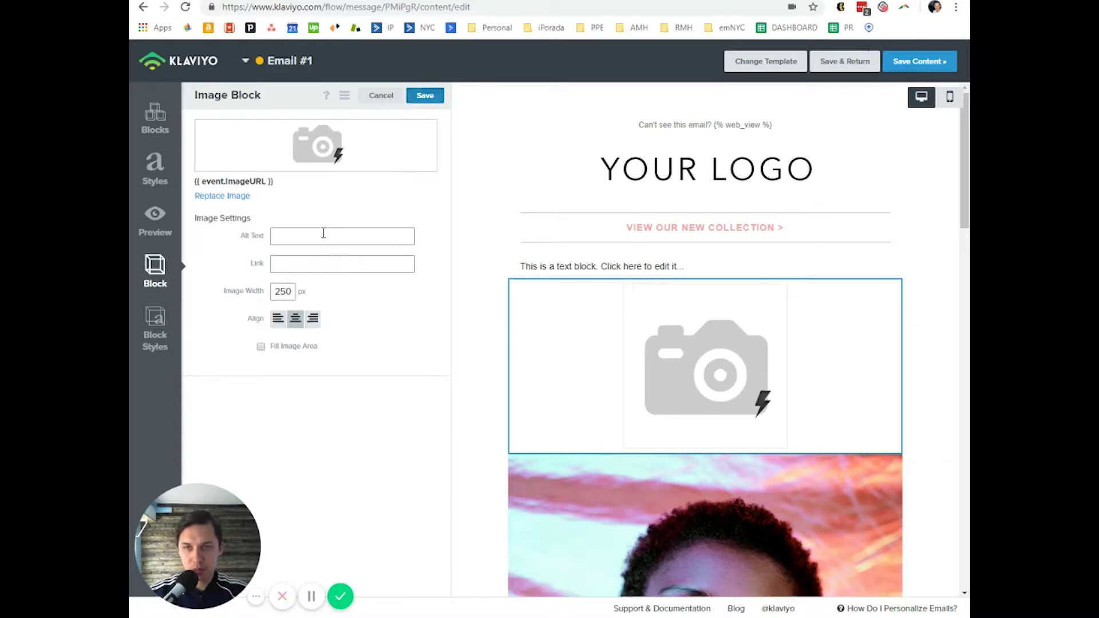
{"action": "left_click", "coordinate": [428, 98]}
{"action": "left_click", "coordinate": [166, 225]}
{"action": "left_click", "coordinate": [707, 447]}
Copy the {{ event.Name }} tag from the preview's event data, then edit the placeholder text block
{"action": "scroll", "coordinate": [695, 350], "scroll_direction": "down", "scroll_amount": 8}
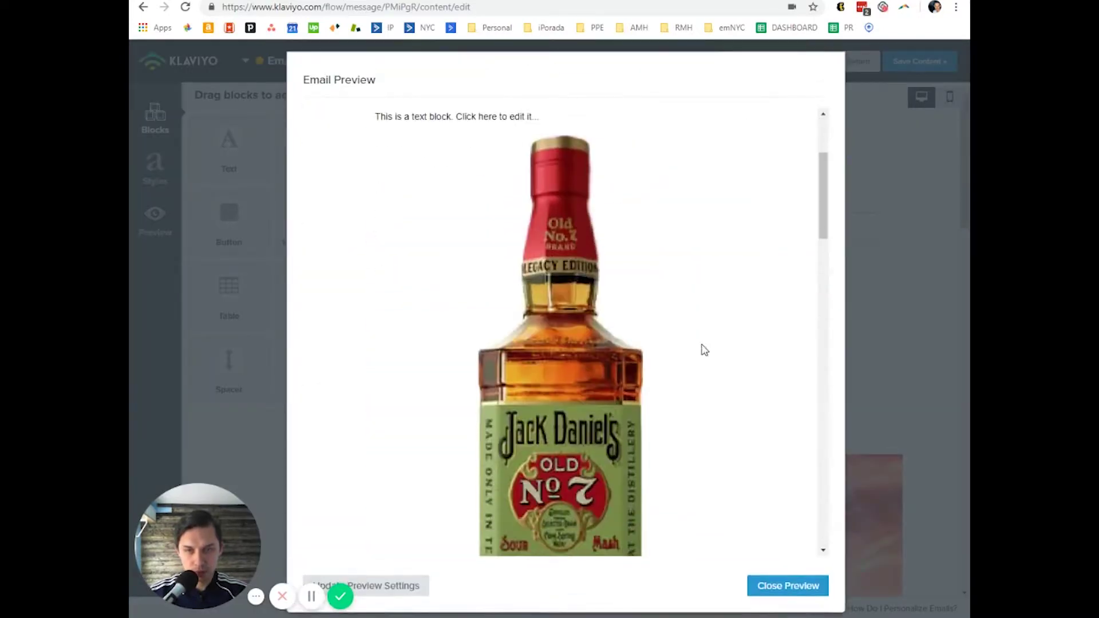
{"action": "left_click", "coordinate": [803, 584]}
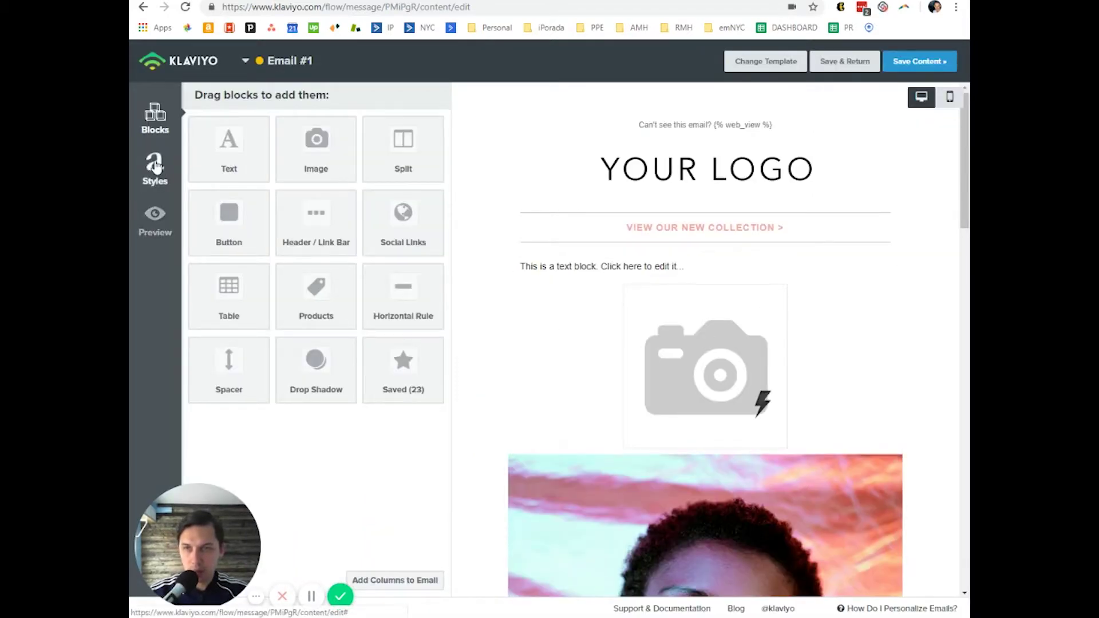
{"action": "left_click", "coordinate": [165, 230]}
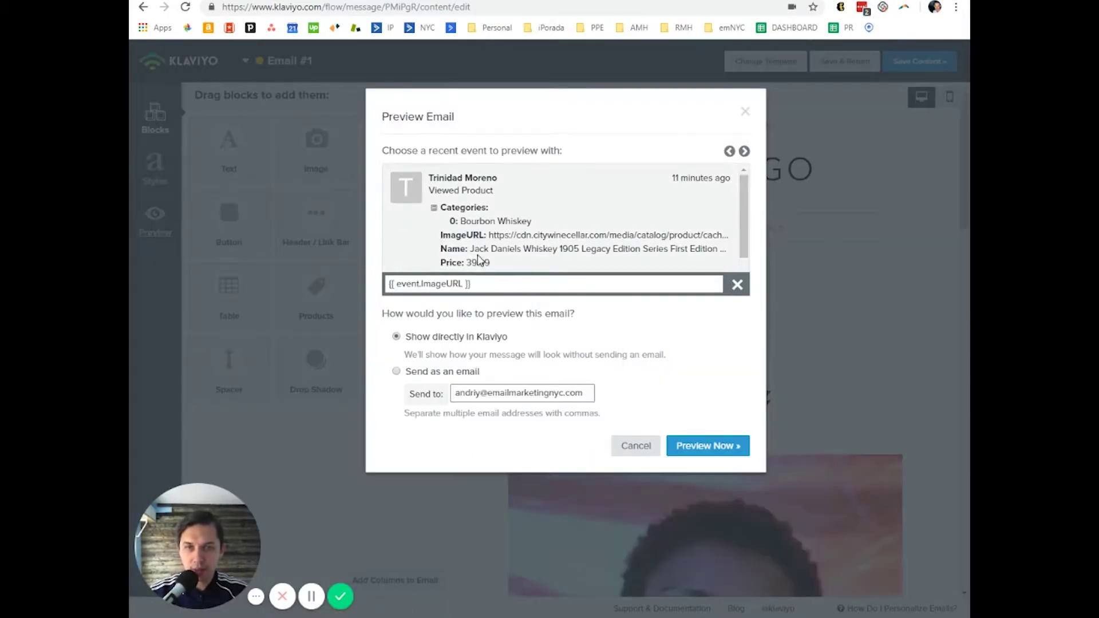
{"action": "left_click", "coordinate": [518, 252]}
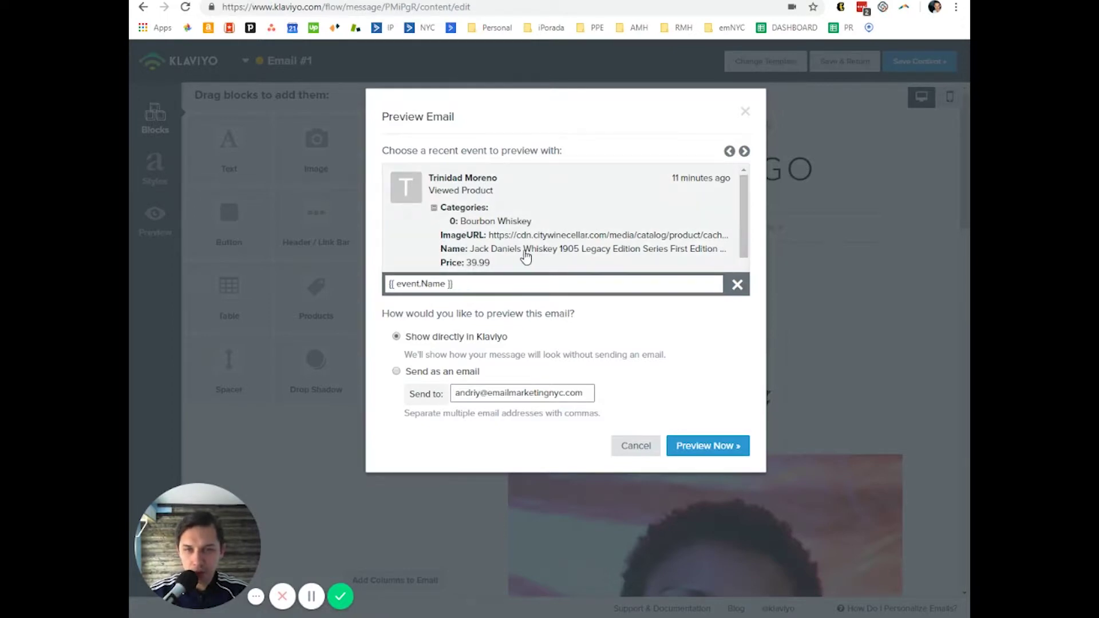
{"action": "left_click", "coordinate": [469, 289]}
{"action": "left_click", "coordinate": [704, 452]}
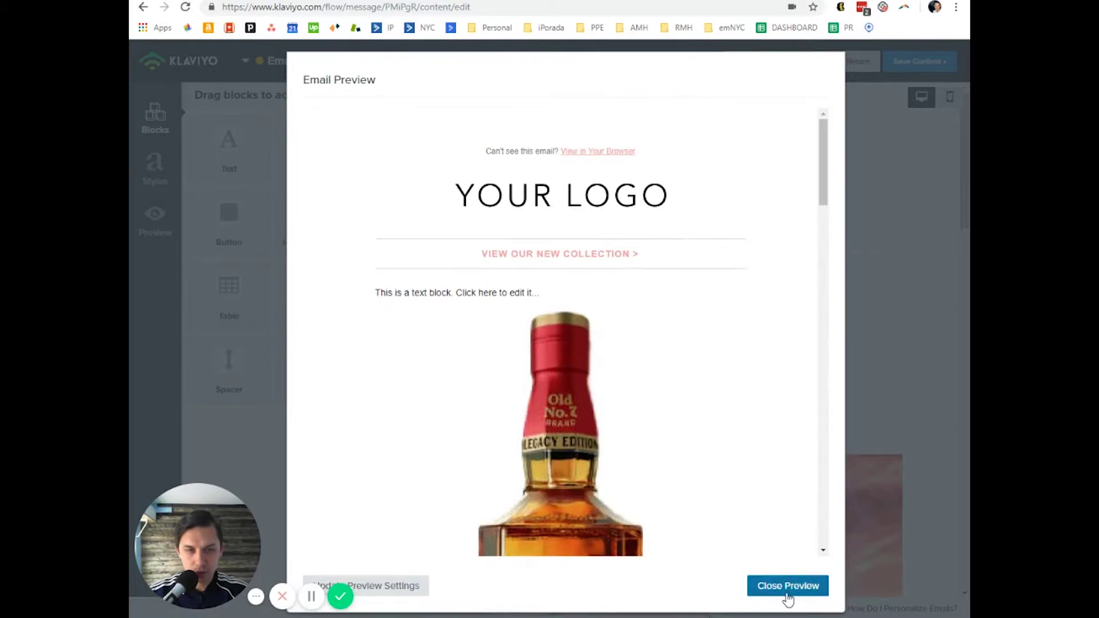
{"action": "left_click", "coordinate": [785, 579]}
{"action": "left_click", "coordinate": [638, 266]}
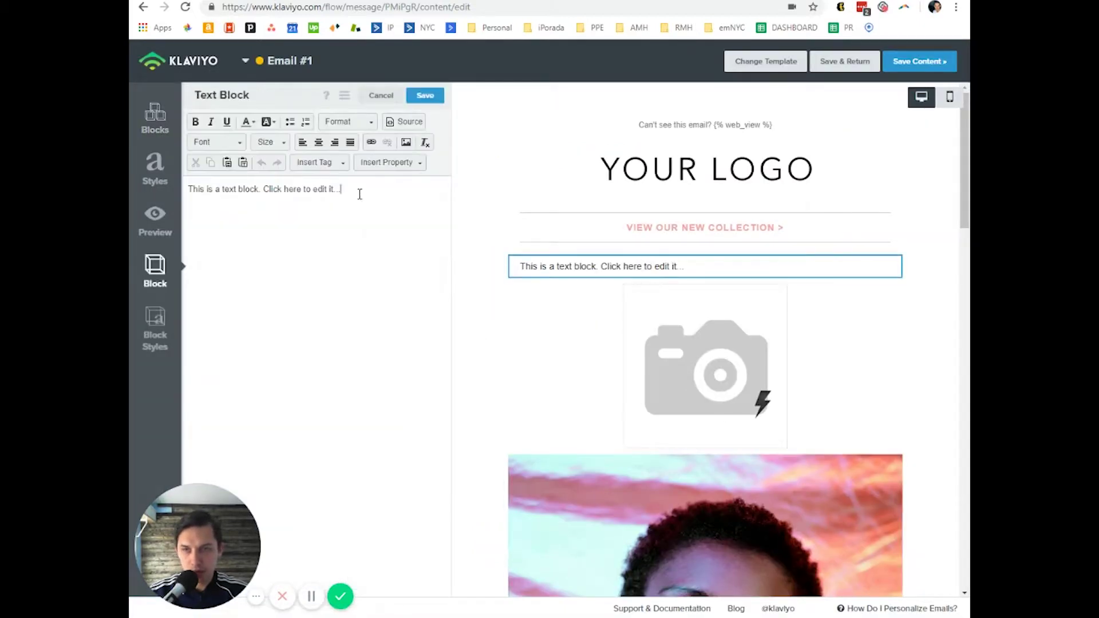
Replace the text block's placeholder with a centre-aligned {{ event.Name }} tag and save
{"action": "left_click", "coordinate": [347, 238]}
{"action": "key", "text": "ctrl+a"}
{"action": "type", "text": "{{ event.Name }}"}
{"action": "left_click_drag", "start_coordinate": [317, 199], "coordinate": [171, 195]}
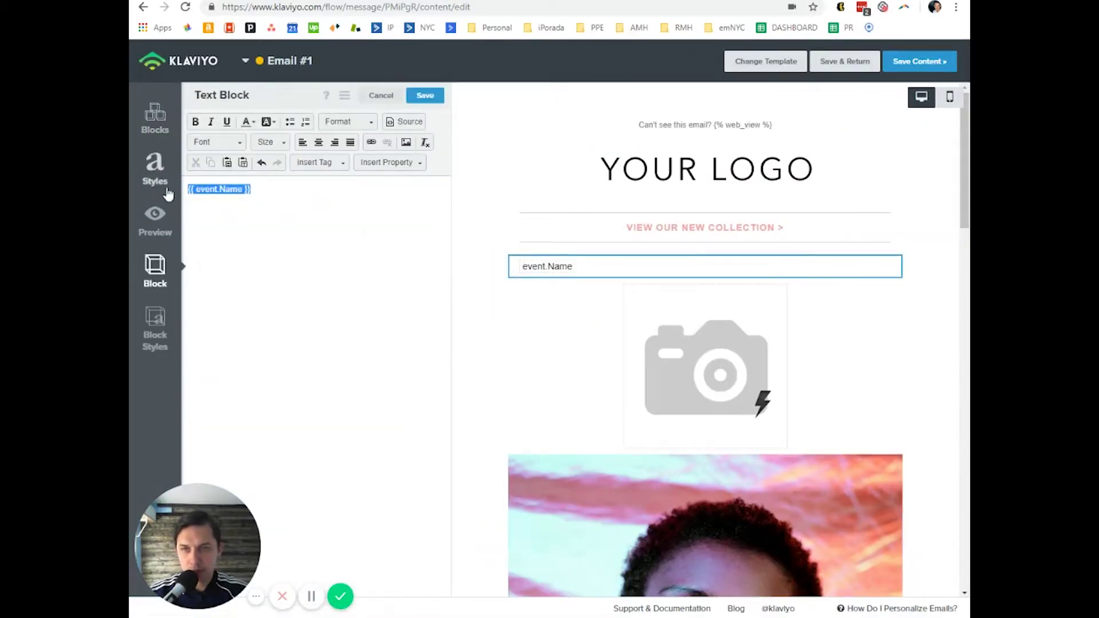
{"action": "left_click", "coordinate": [319, 142]}
{"action": "left_click", "coordinate": [425, 95]}
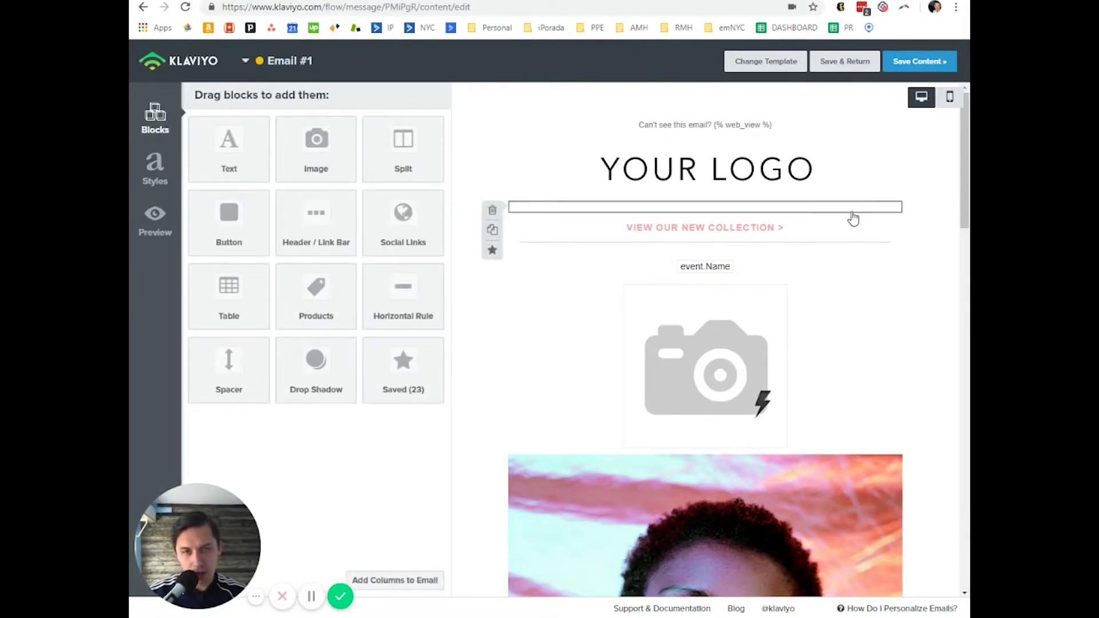
{"action": "left_click", "coordinate": [786, 260]}
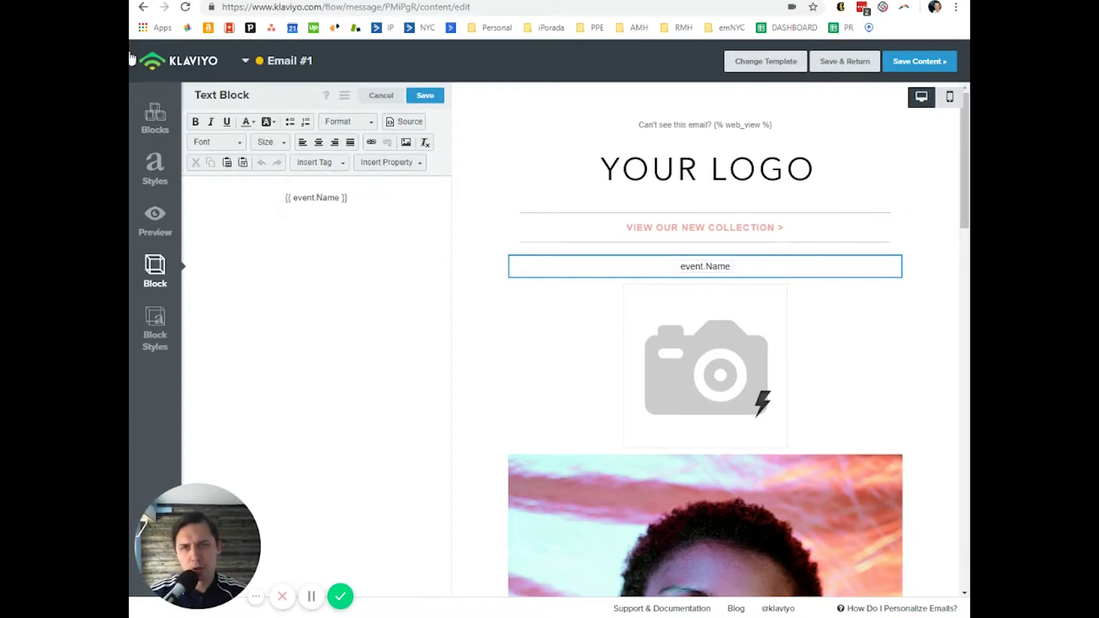
{"action": "left_click", "coordinate": [379, 98]}
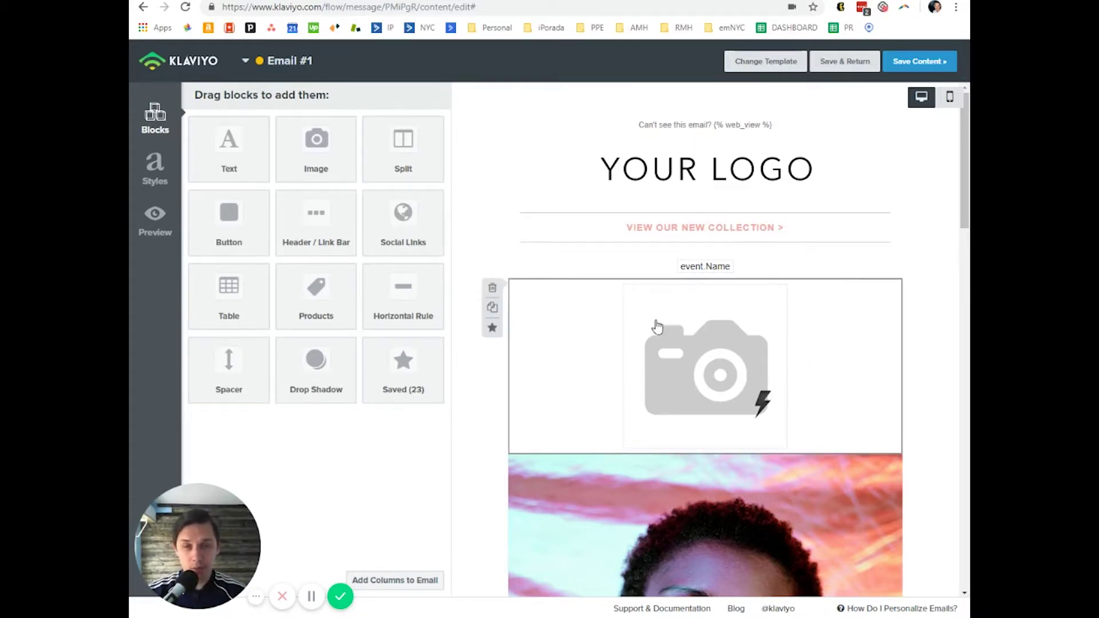
Render the email preview for the Bourbon Whiskey Viewed Product event
{"action": "left_click", "coordinate": [167, 234]}
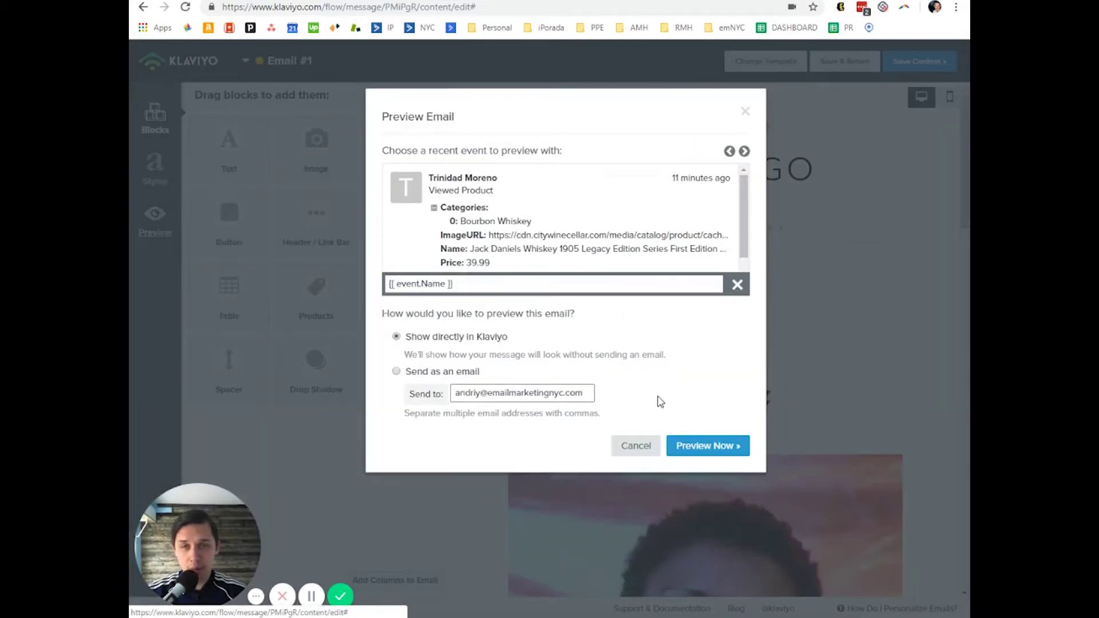
{"action": "left_click", "coordinate": [741, 446]}
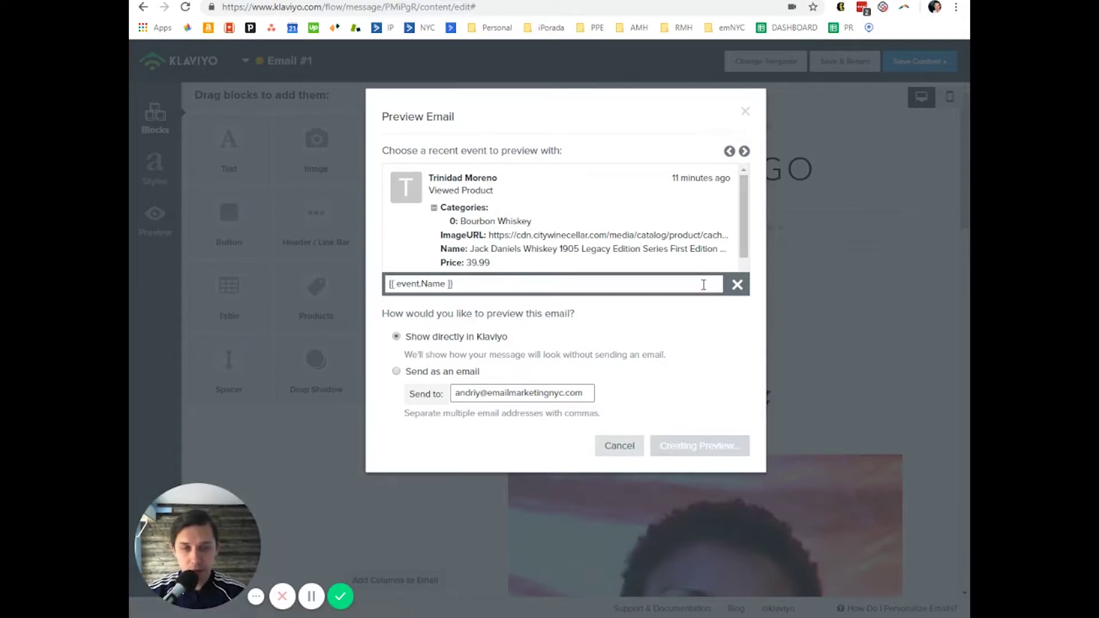
{"action": "left_click", "coordinate": [739, 287]}
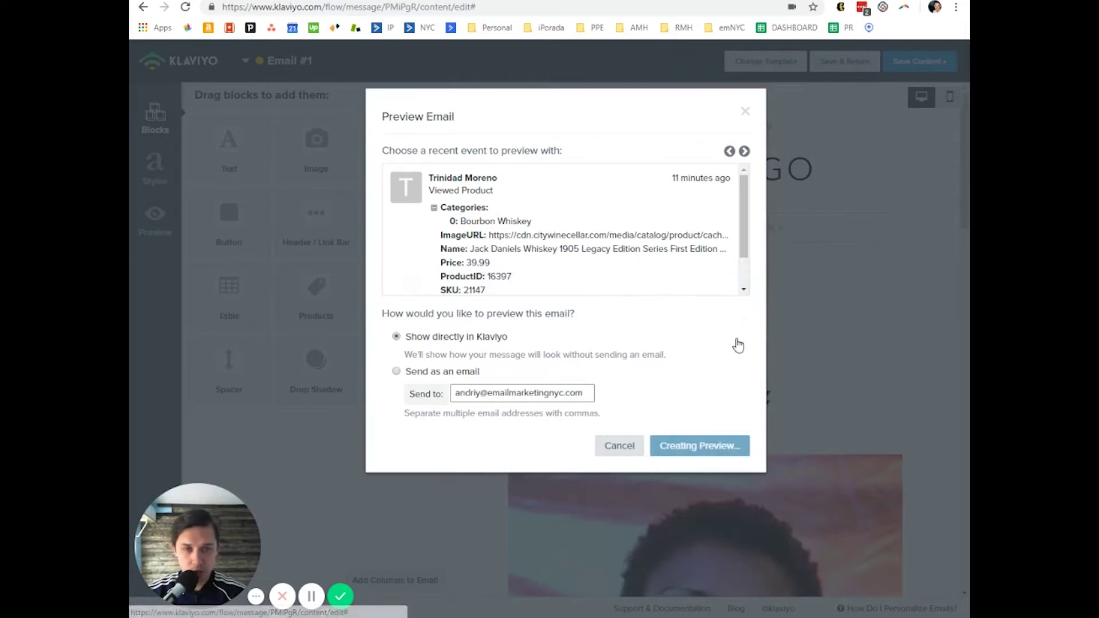
{"action": "left_click", "coordinate": [745, 119]}
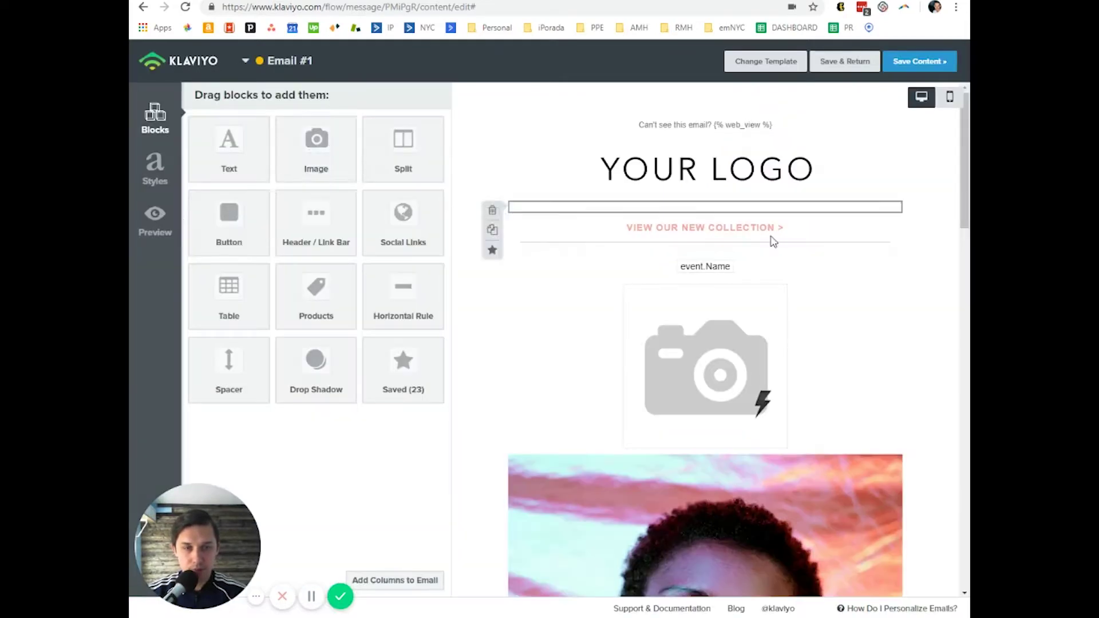
Confirm the Jack Daniels name appears above the bottle image, then reopen preview settings
{"action": "left_click", "coordinate": [167, 235]}
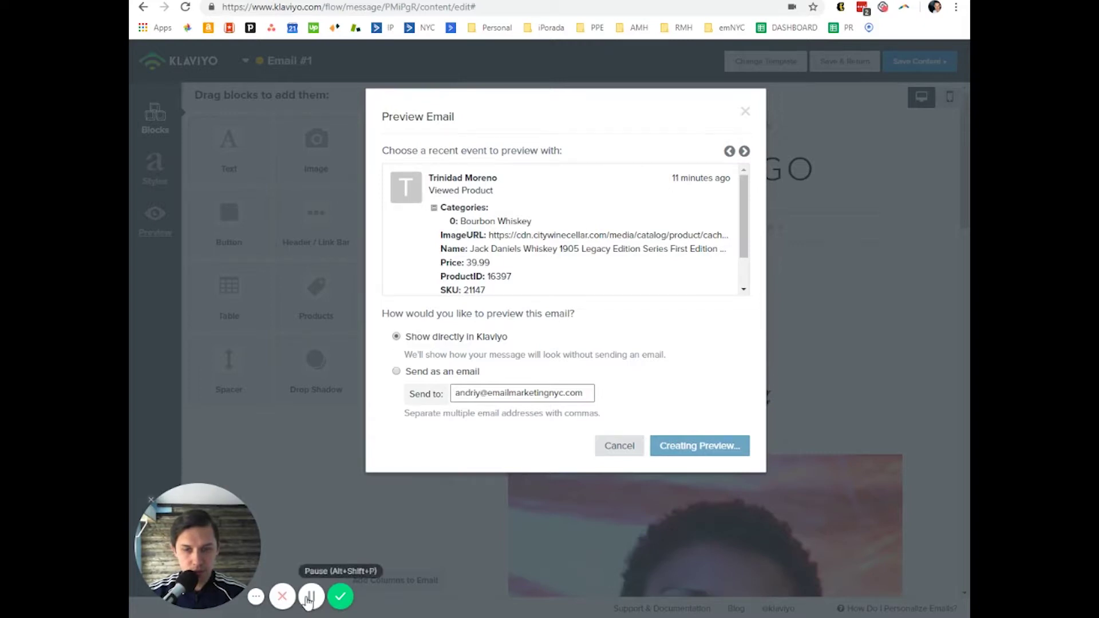
{"action": "left_click_drag", "start_coordinate": [424, 298], "coordinate": [719, 296]}
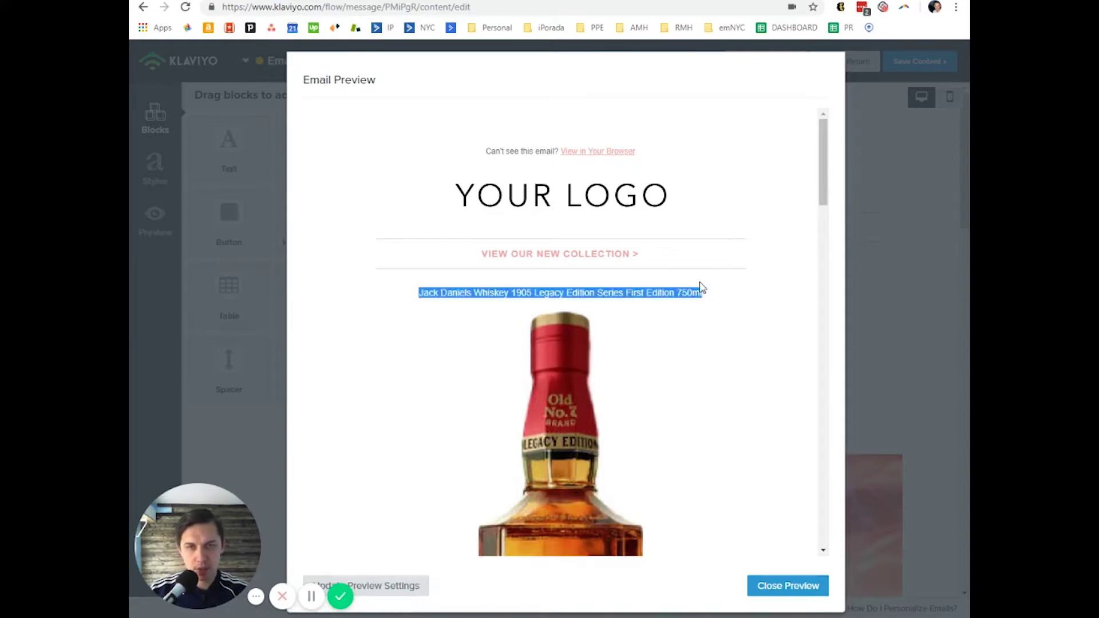
{"action": "scroll", "coordinate": [662, 336], "scroll_direction": "down", "scroll_amount": 5}
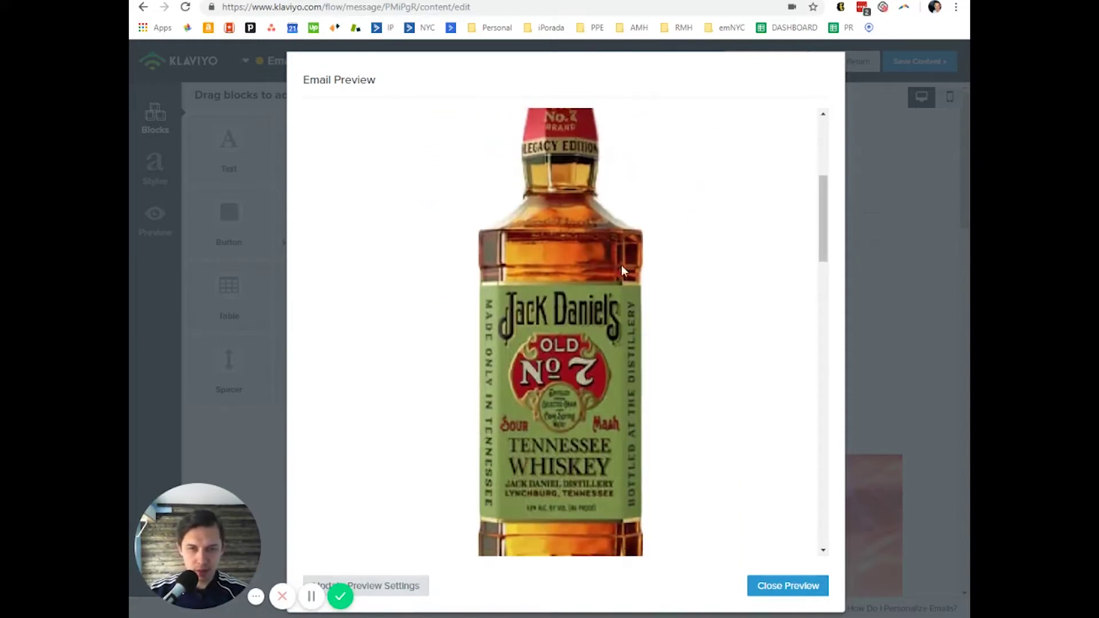
{"action": "scroll", "coordinate": [623, 270], "scroll_direction": "down", "scroll_amount": 1}
{"action": "left_click", "coordinate": [798, 586]}
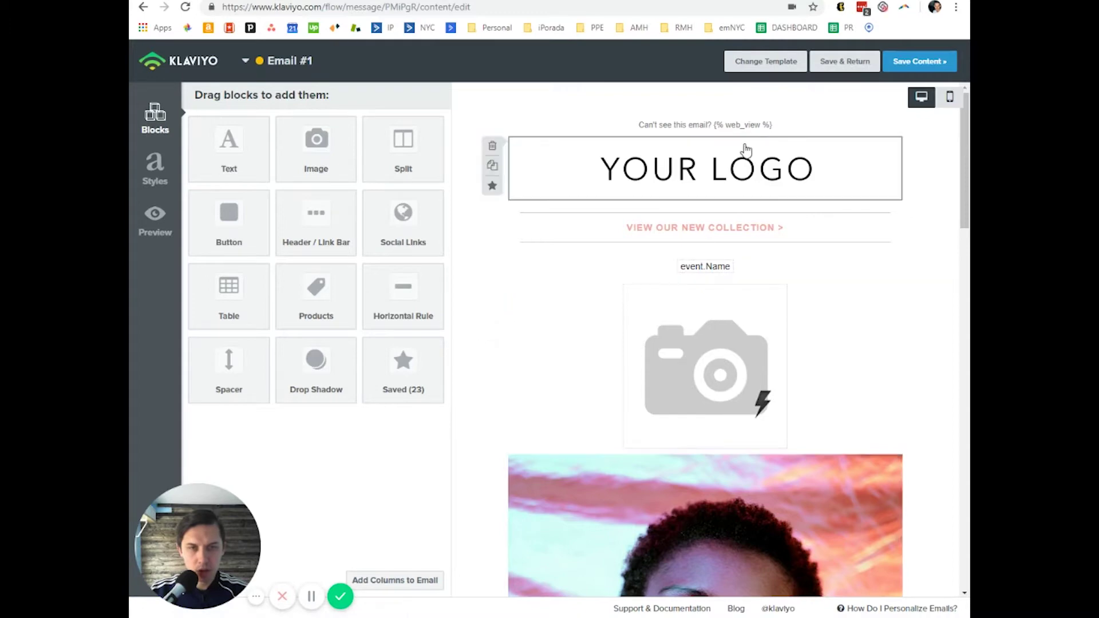
{"action": "left_click", "coordinate": [152, 222]}
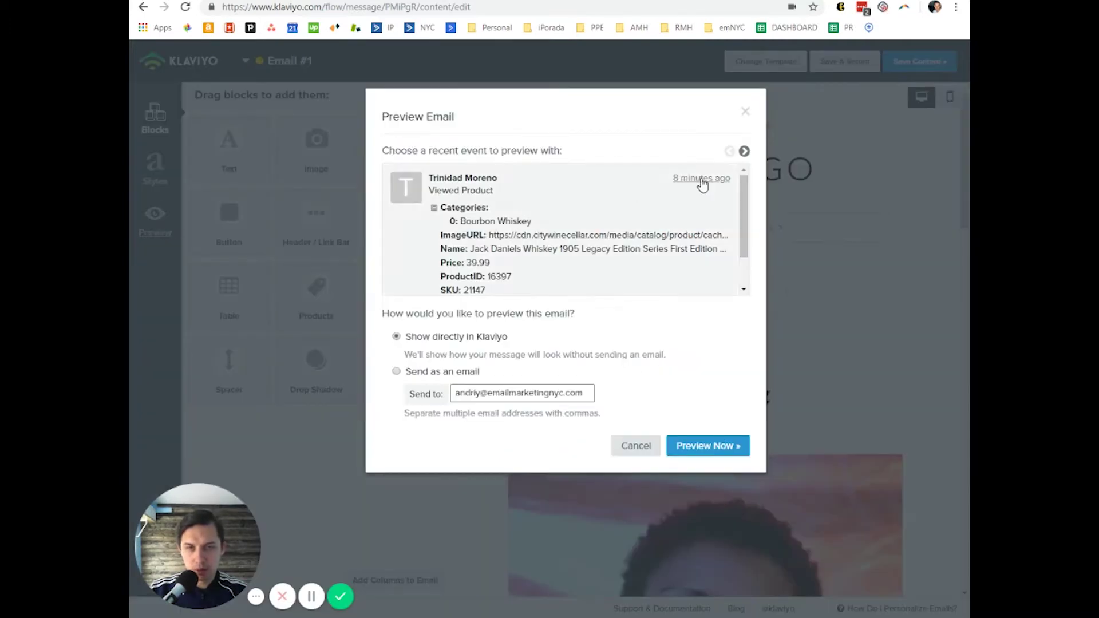
Step through recent events back to Bourbon Whiskey and re-render the preview
{"action": "left_click", "coordinate": [744, 151]}
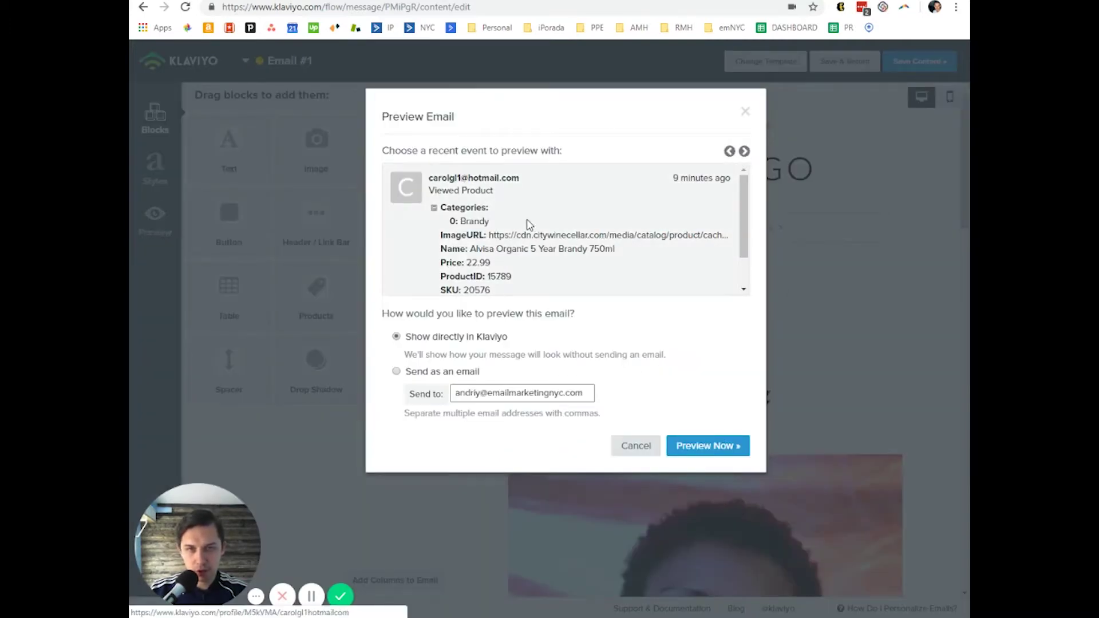
{"action": "left_click", "coordinate": [743, 151]}
{"action": "left_click", "coordinate": [743, 151]}
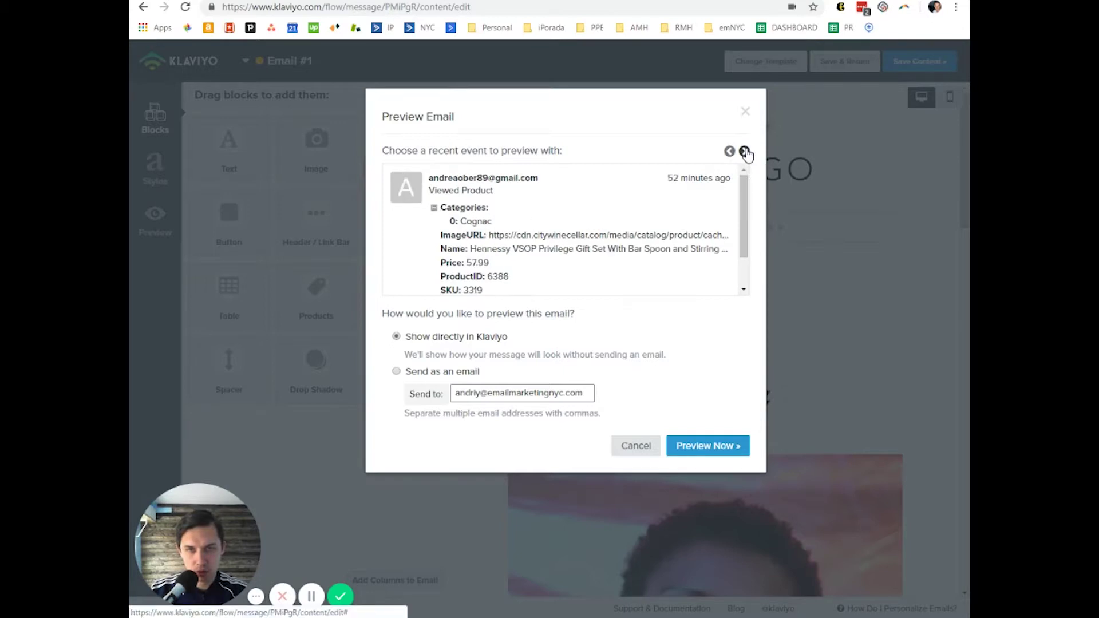
{"action": "left_click", "coordinate": [729, 151]}
{"action": "left_click", "coordinate": [715, 447]}
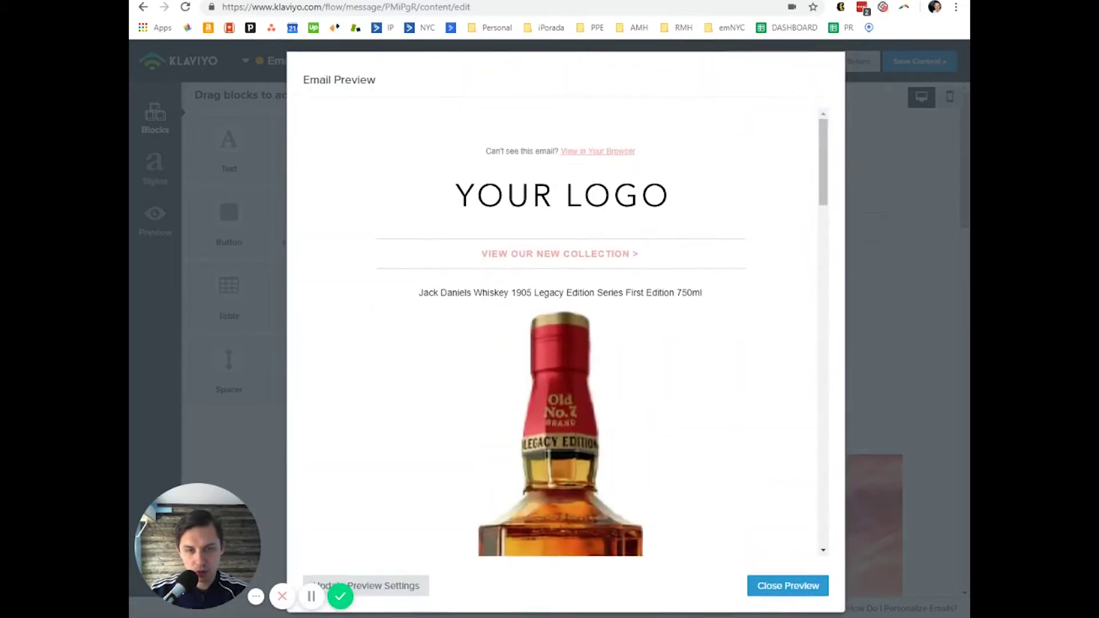
{"action": "left_click", "coordinate": [798, 587]}
Preview with the Cognac event, confirming the Hennessy VSOP gift set's name and image
{"action": "left_click", "coordinate": [157, 224]}
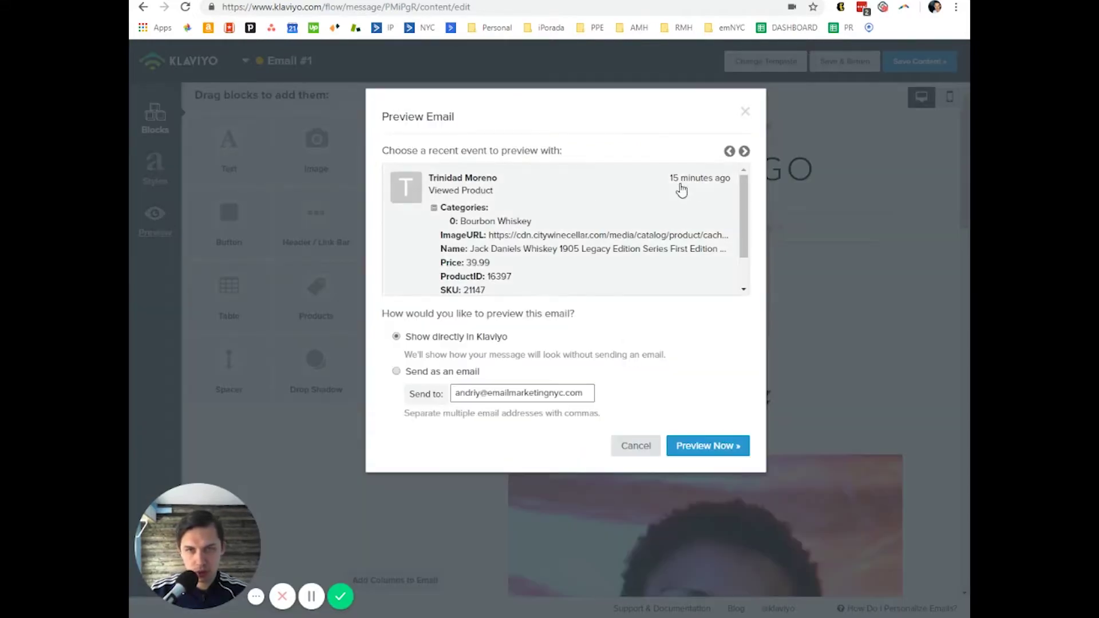
{"action": "left_click", "coordinate": [744, 151]}
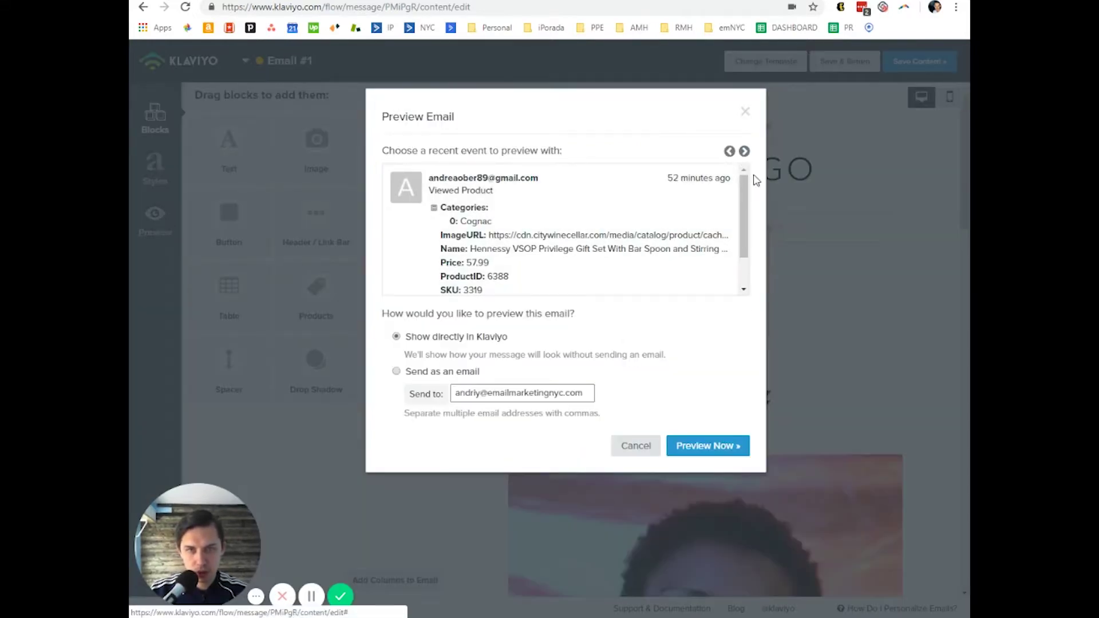
{"action": "left_click", "coordinate": [728, 452]}
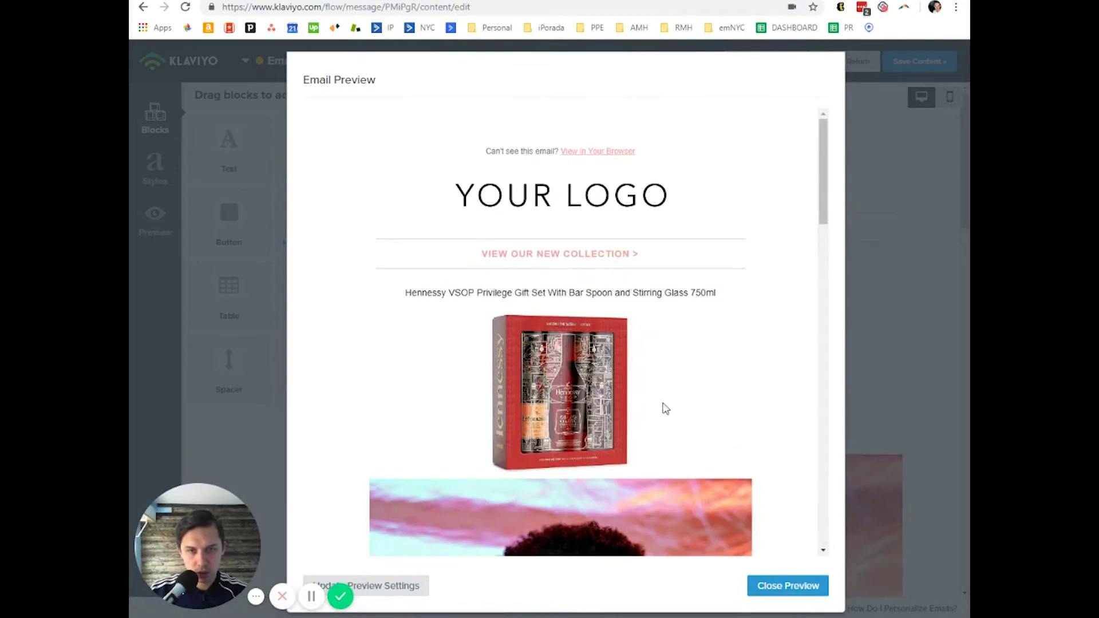
{"action": "left_click_drag", "start_coordinate": [411, 292], "coordinate": [715, 293]}
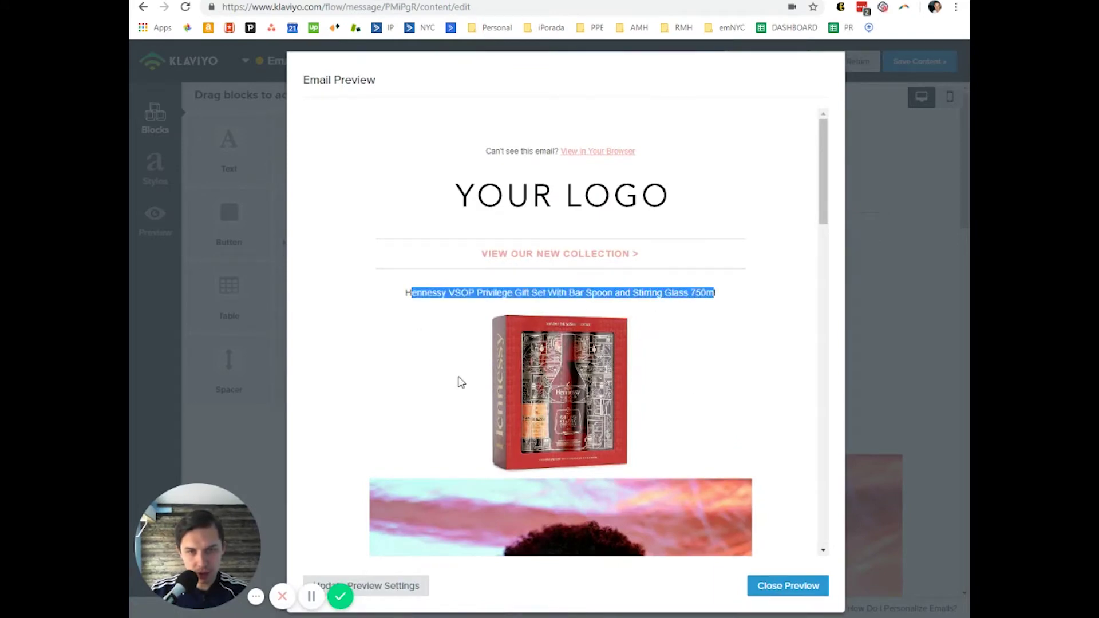
{"action": "left_click", "coordinate": [818, 586]}
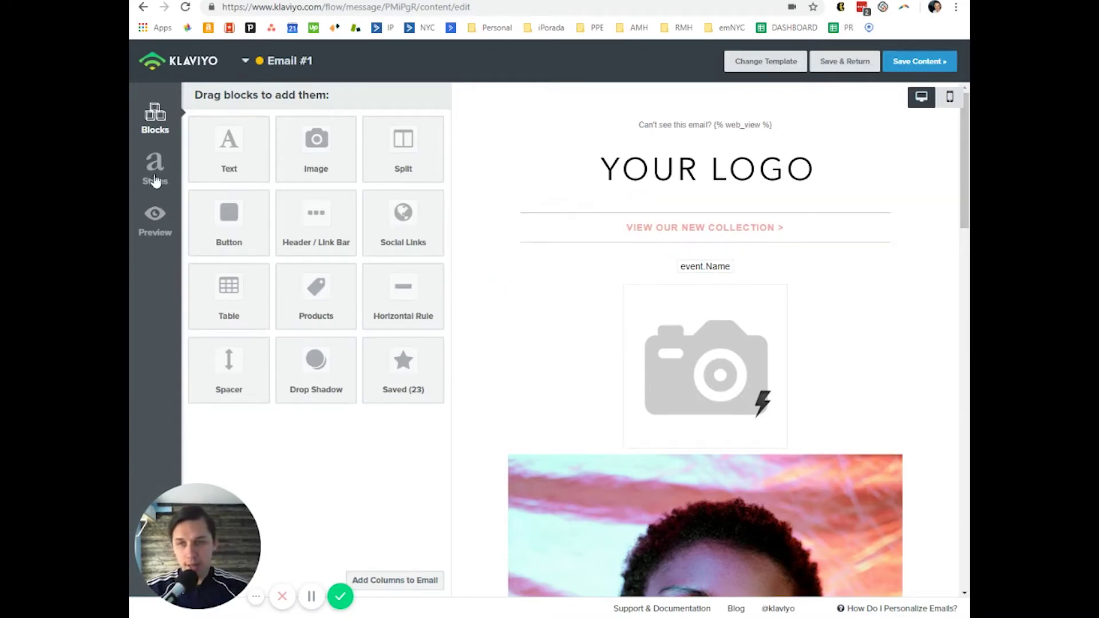
Bring up the recent Viewed Product event data and reveal the Price variable tag
{"action": "left_click", "coordinate": [156, 213]}
{"action": "left_click_drag", "start_coordinate": [744, 247], "coordinate": [743, 272]}
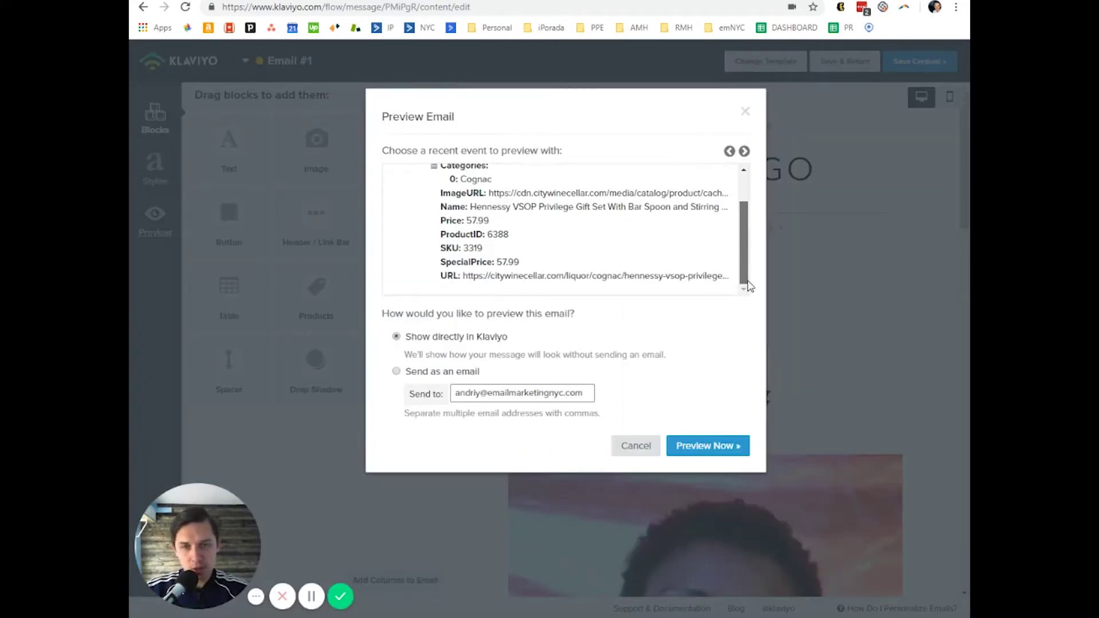
{"action": "scroll", "coordinate": [699, 225], "scroll_direction": "up", "scroll_amount": 2}
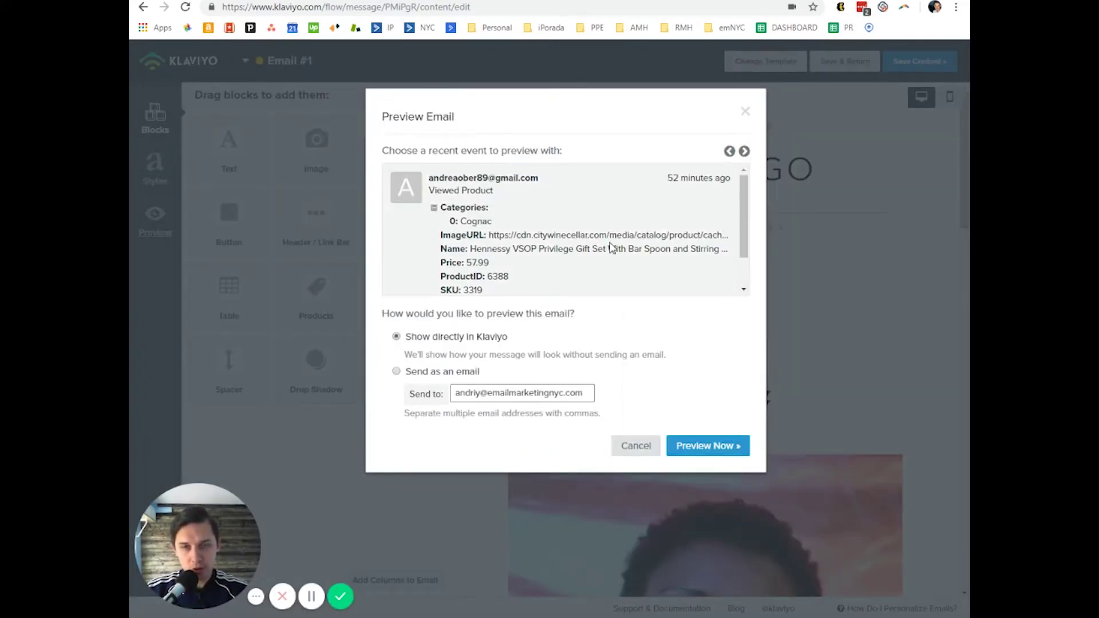
{"action": "left_click_drag", "start_coordinate": [743, 252], "coordinate": [745, 280]}
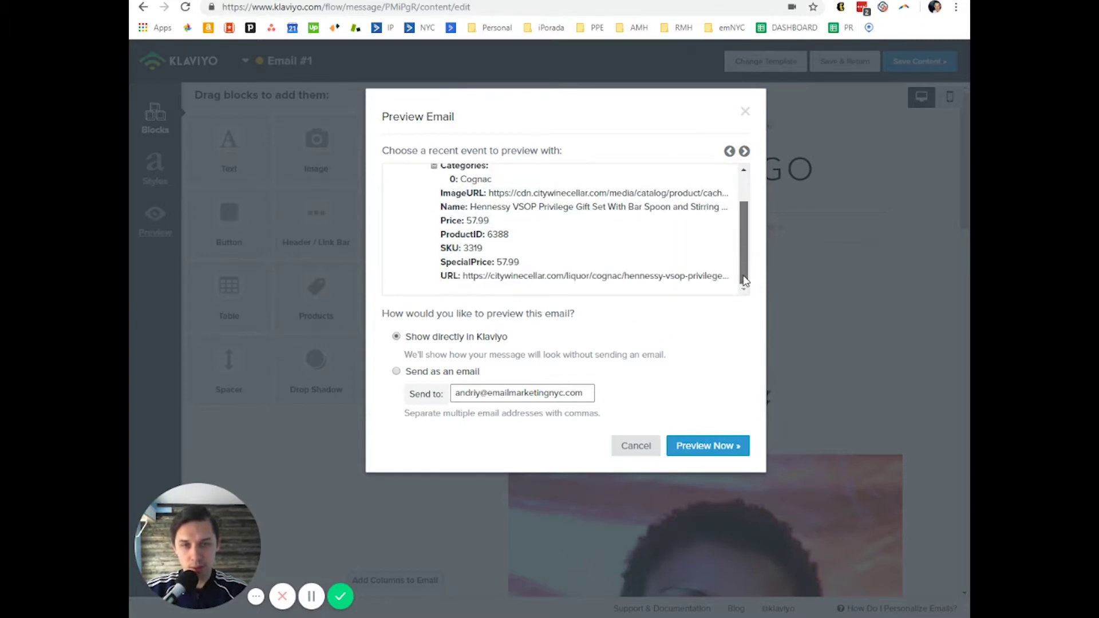
{"action": "scroll", "coordinate": [572, 231], "scroll_direction": "up", "scroll_amount": 1}
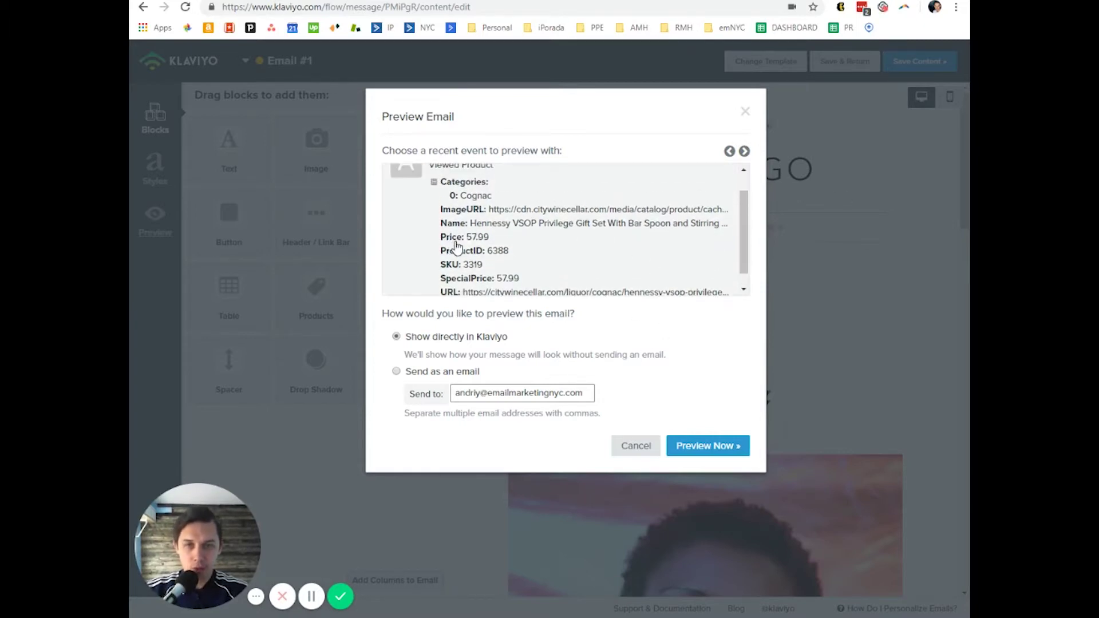
{"action": "left_click", "coordinate": [470, 240]}
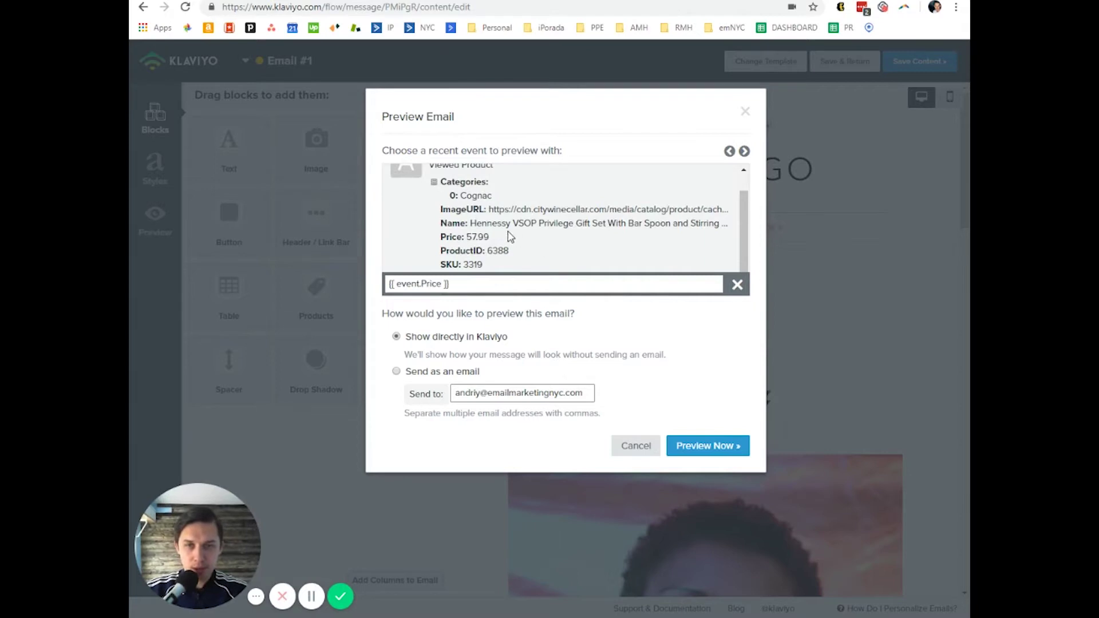
{"action": "scroll", "coordinate": [468, 219], "scroll_direction": "up", "scroll_amount": 1}
{"action": "scroll", "coordinate": [458, 240], "scroll_direction": "down", "scroll_amount": 2}
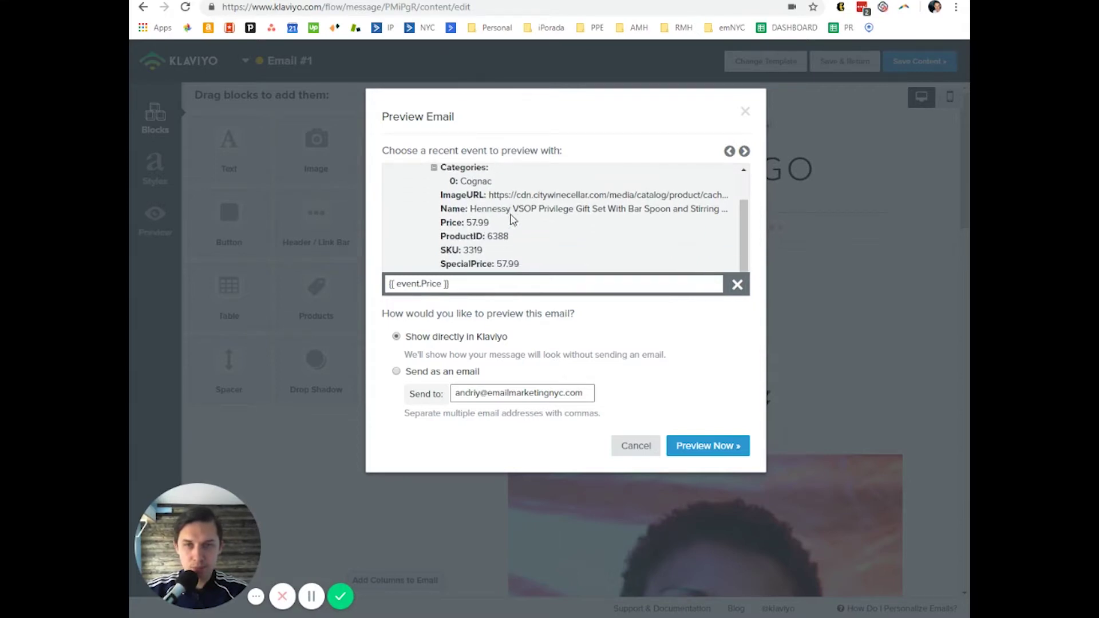
Reveal the {{ event.SpecialPrice }} tag for the Hennessy event's 57.99 special price
{"action": "left_click", "coordinate": [491, 268]}
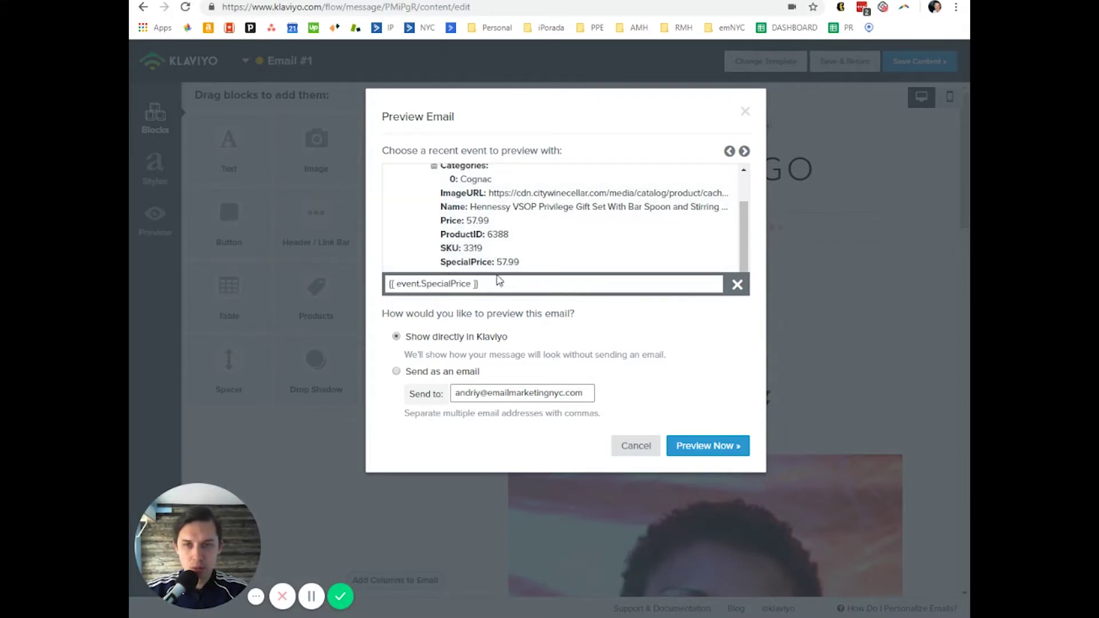
{"action": "scroll", "coordinate": [529, 234], "scroll_direction": "up", "scroll_amount": 2}
{"action": "scroll", "coordinate": [595, 229], "scroll_direction": "down", "scroll_amount": 2}
{"action": "scroll", "coordinate": [595, 229], "scroll_direction": "up", "scroll_amount": 2}
{"action": "scroll", "coordinate": [747, 223], "scroll_direction": "down", "scroll_amount": 1}
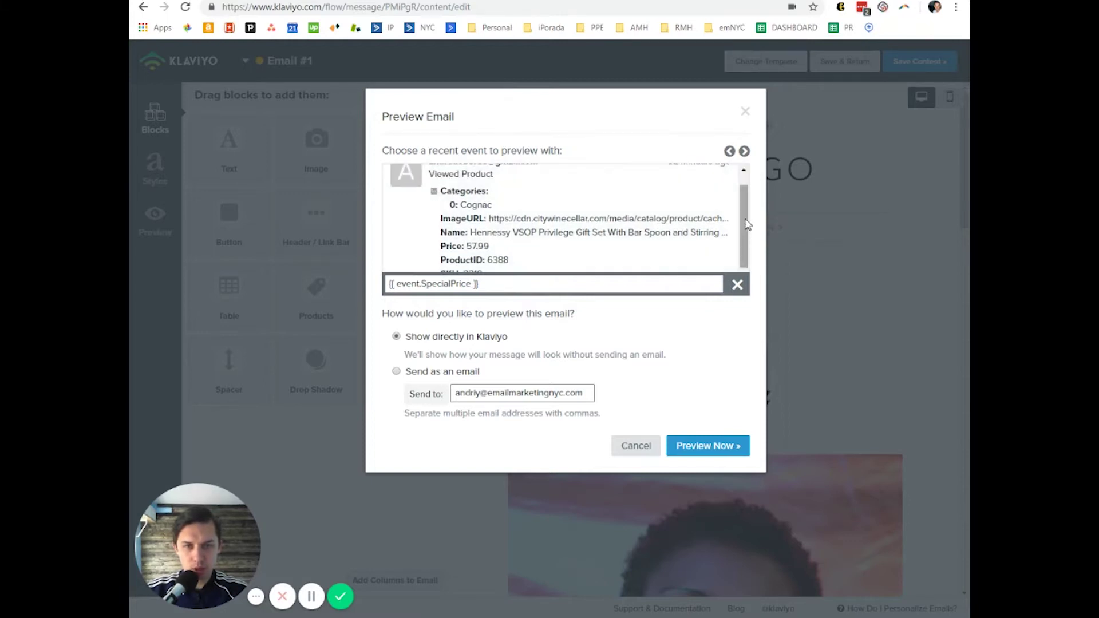
{"action": "scroll", "coordinate": [740, 233], "scroll_direction": "up", "scroll_amount": 1}
{"action": "scroll", "coordinate": [747, 269], "scroll_direction": "down", "scroll_amount": 2}
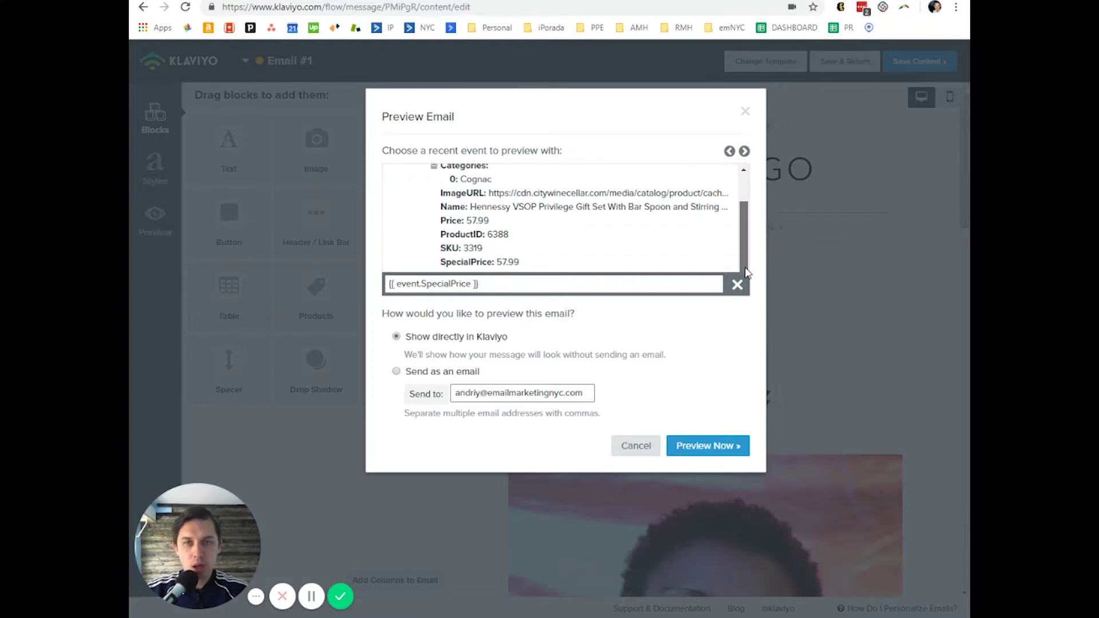
{"action": "scroll", "coordinate": [747, 212], "scroll_direction": "up", "scroll_amount": 1}
{"action": "scroll", "coordinate": [746, 209], "scroll_direction": "down", "scroll_amount": 1}
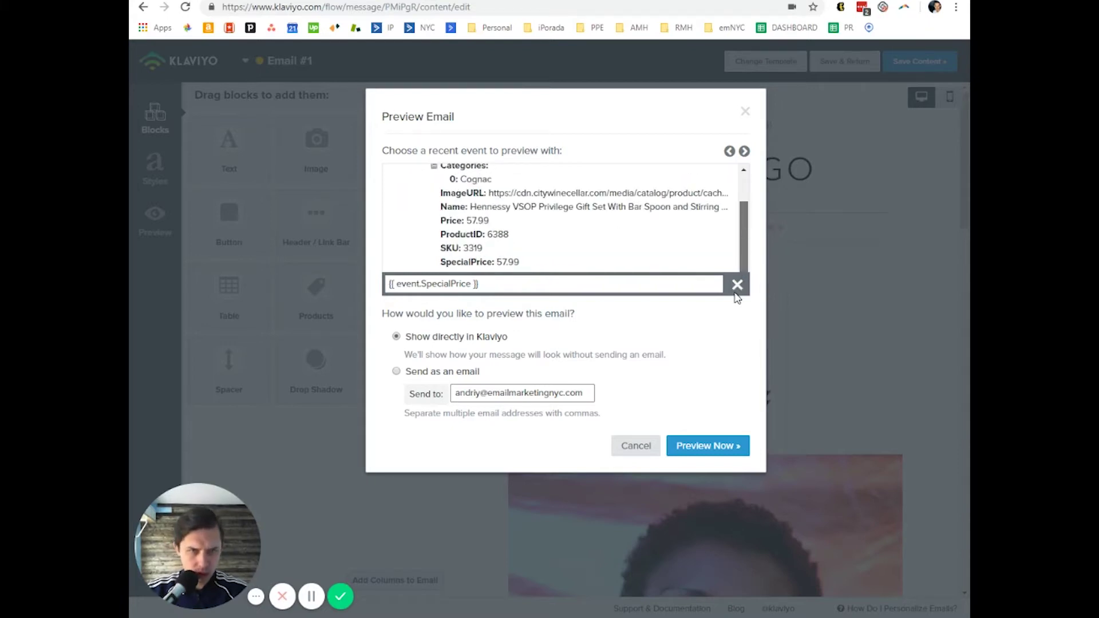
{"action": "scroll", "coordinate": [729, 254], "scroll_direction": "up", "scroll_amount": 1}
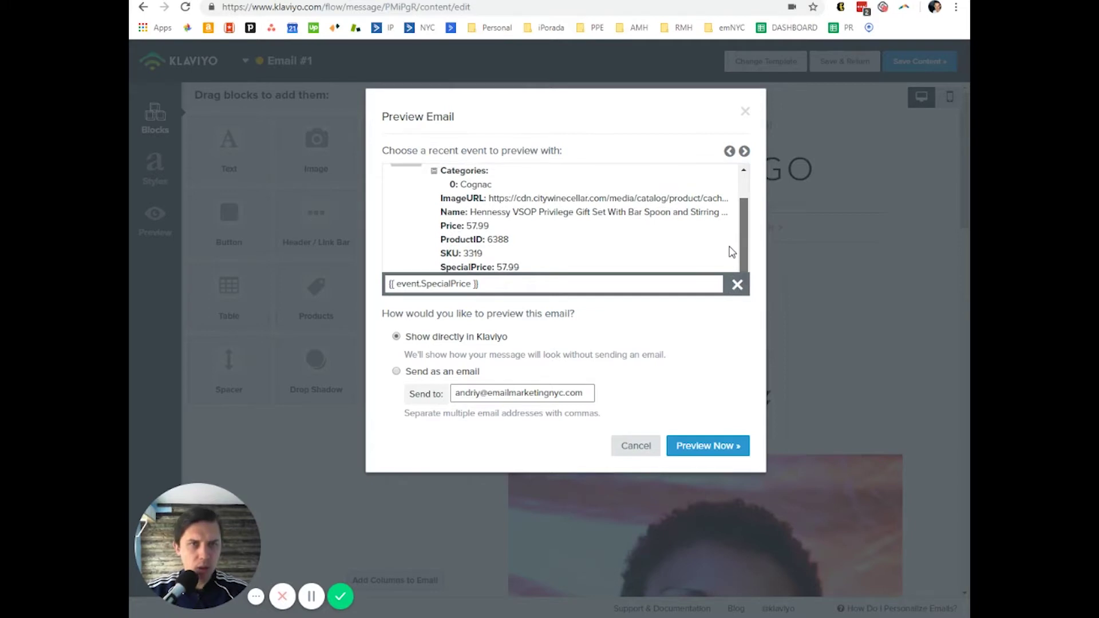
{"action": "scroll", "coordinate": [730, 223], "scroll_direction": "up", "scroll_amount": 1}
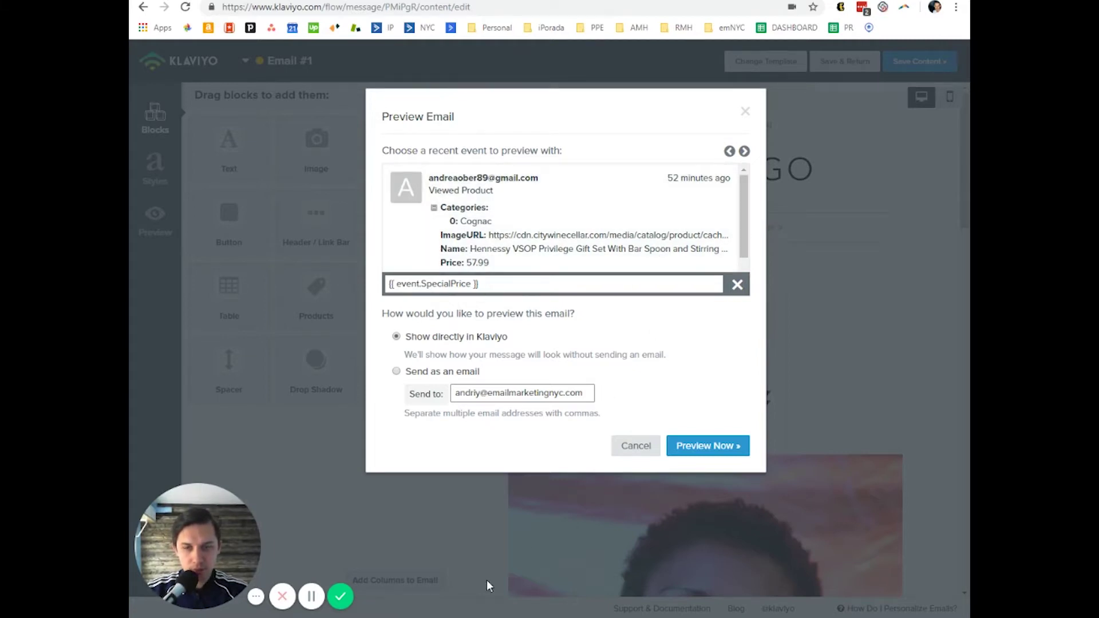
{"action": "scroll", "coordinate": [540, 259], "scroll_direction": "down", "scroll_amount": 1}
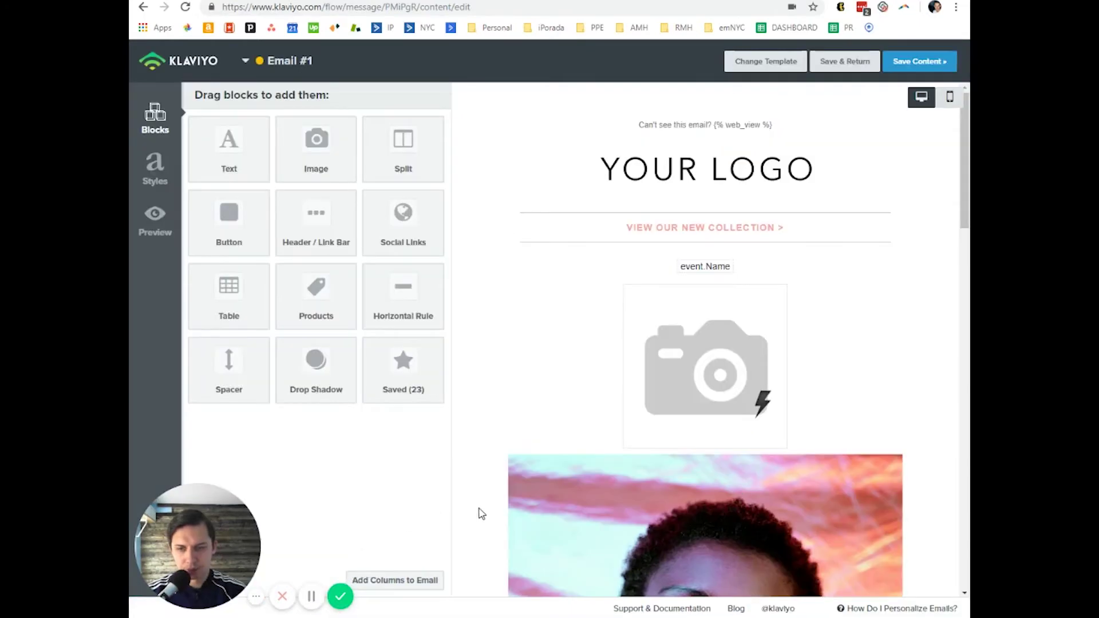
Copy the {{ event.URL }} product page tag from the event data and return to the editor
{"action": "left_click", "coordinate": [155, 226]}
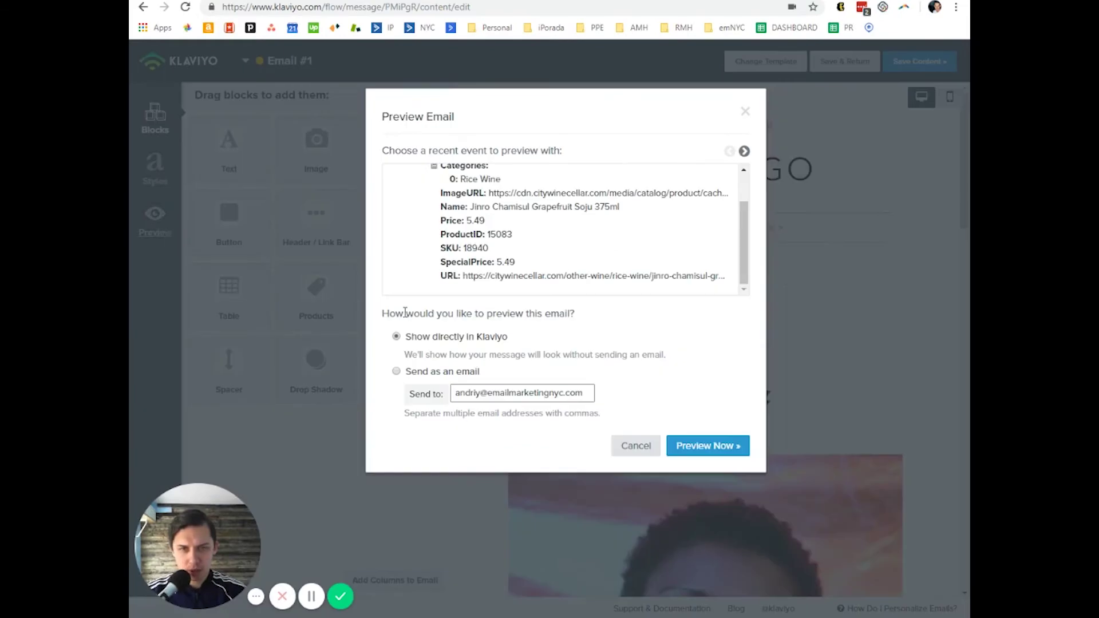
{"action": "scroll", "coordinate": [544, 229], "scroll_direction": "up", "scroll_amount": 1}
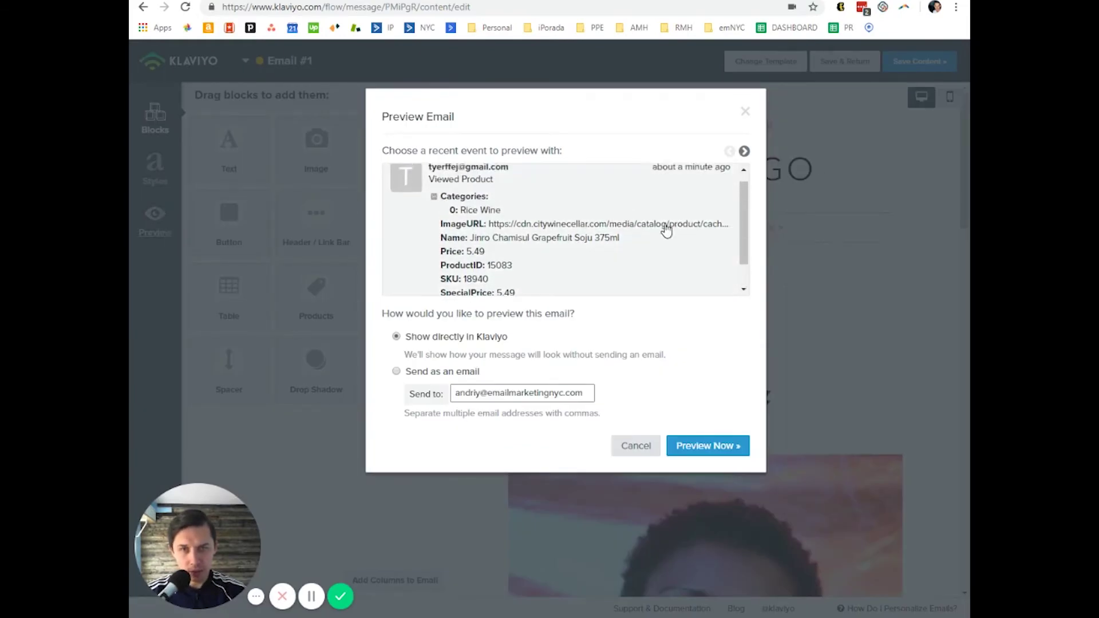
{"action": "scroll", "coordinate": [600, 254], "scroll_direction": "down", "scroll_amount": 1}
{"action": "left_click", "coordinate": [502, 277]}
{"action": "key", "text": "ctrl+c"}
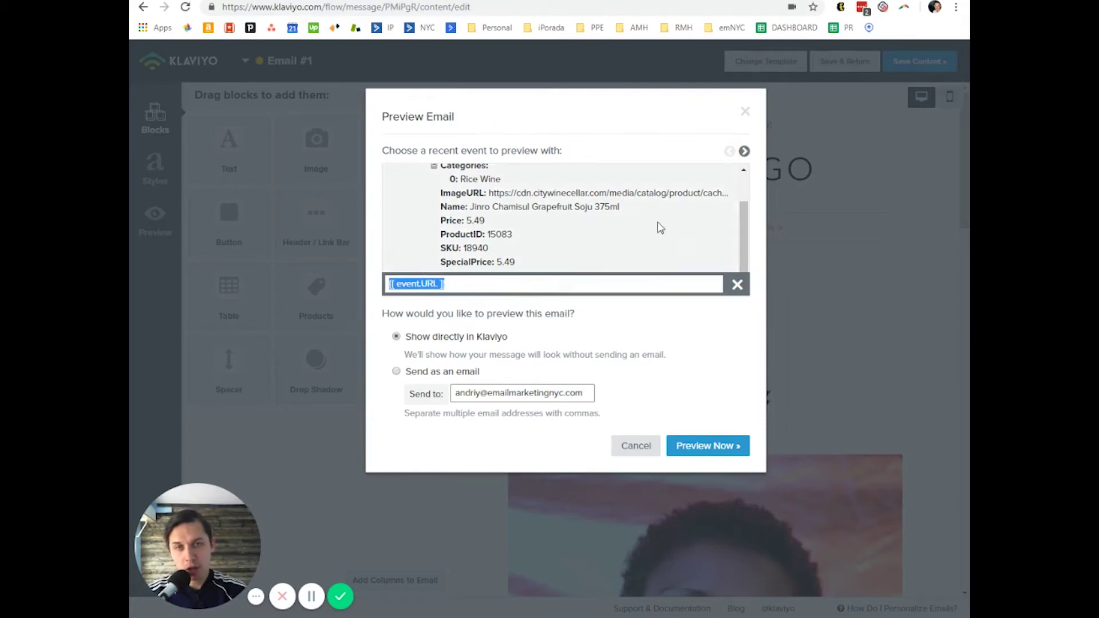
{"action": "left_click", "coordinate": [745, 111]}
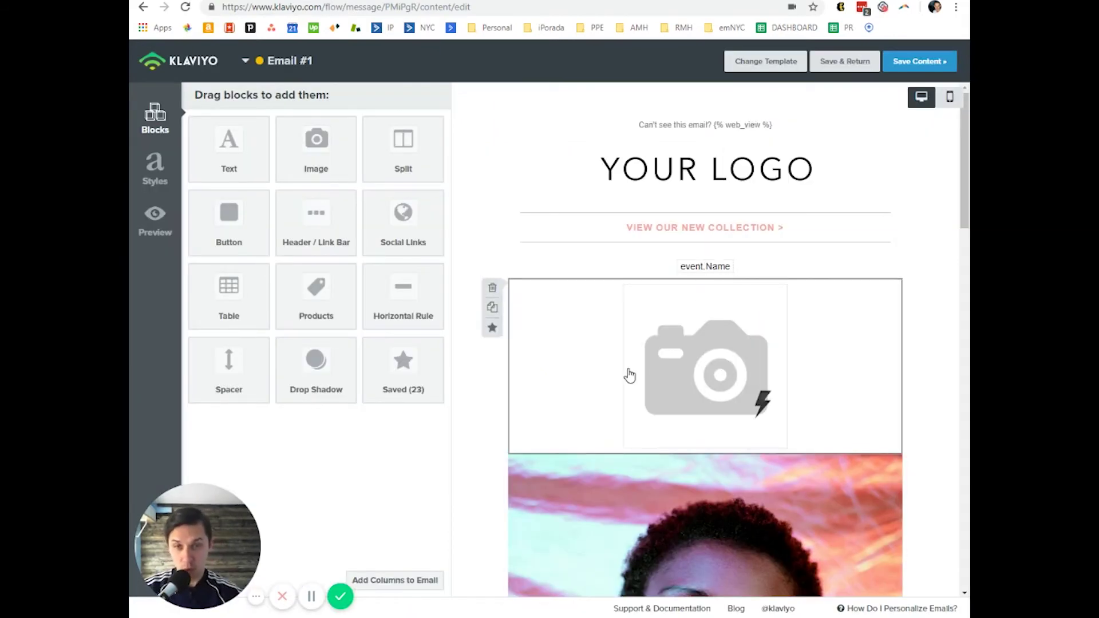
Link the dynamic product image block to {{ event.URL }}
{"action": "left_click", "coordinate": [665, 324]}
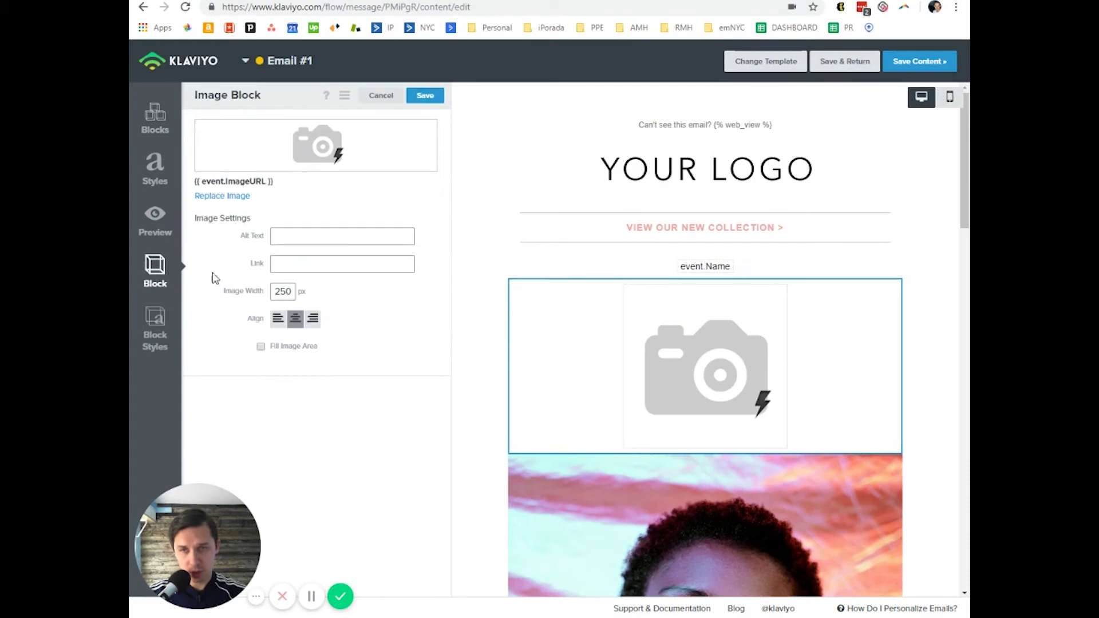
{"action": "left_click", "coordinate": [279, 264]}
{"action": "key", "text": "ctrl+v"}
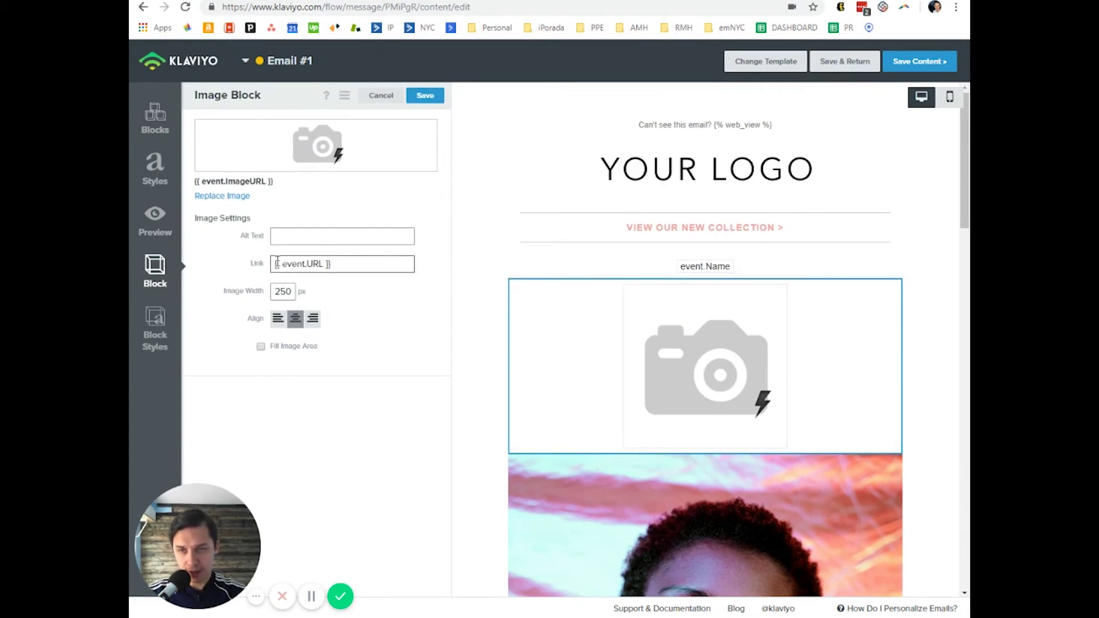
{"action": "left_click", "coordinate": [424, 95]}
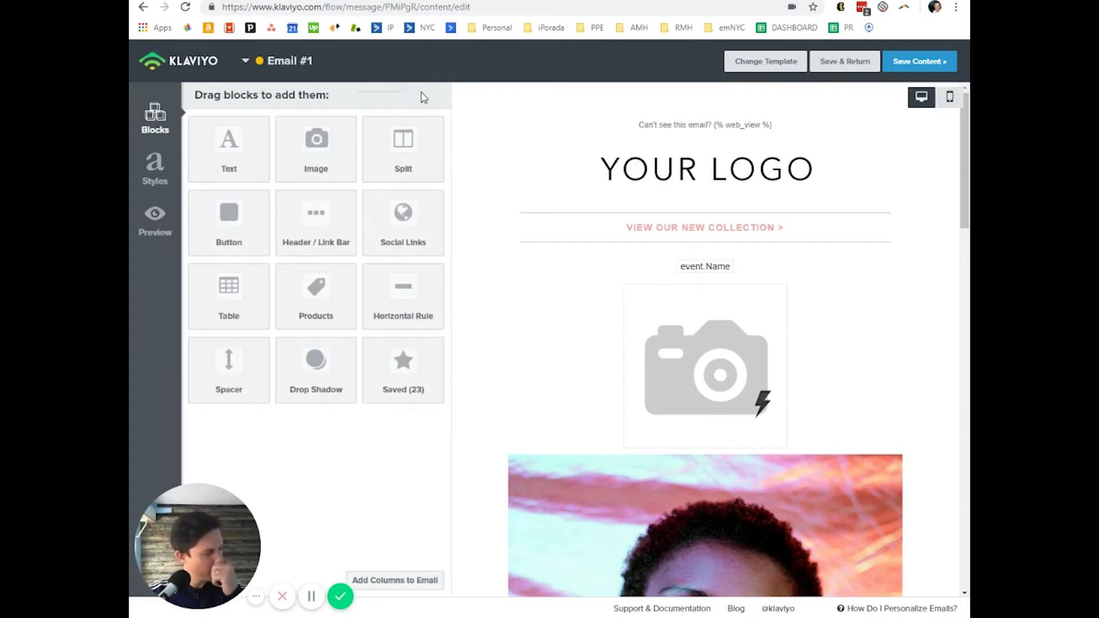
Link the event.Name product title to {{ event.URL }} using the <other> protocol
{"action": "left_click", "coordinate": [702, 266]}
{"action": "left_click_drag", "start_coordinate": [396, 219], "coordinate": [233, 206]}
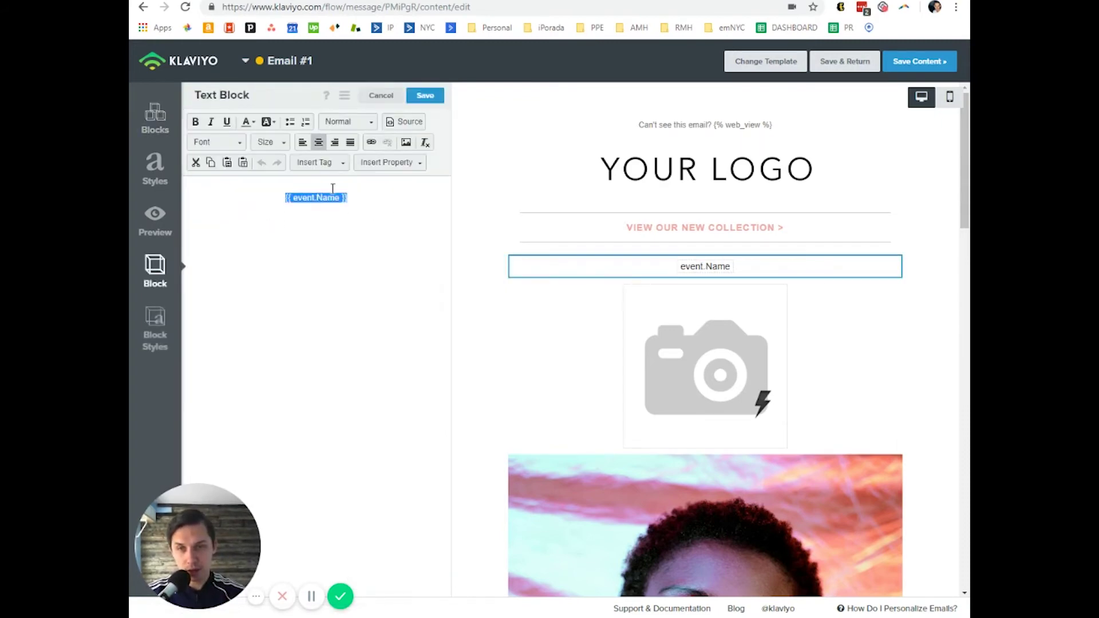
{"action": "left_click", "coordinate": [371, 142]}
{"action": "left_click", "coordinate": [493, 319]}
{"action": "left_click", "coordinate": [477, 320]}
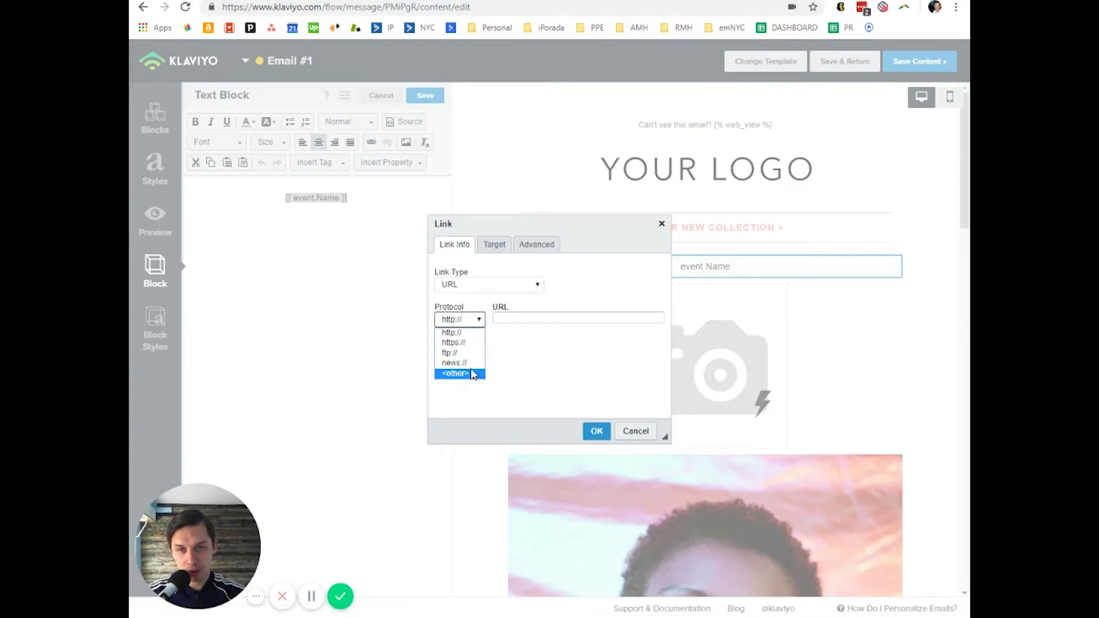
{"action": "left_click", "coordinate": [475, 374]}
{"action": "left_click", "coordinate": [497, 318]}
{"action": "key", "text": "ctrl+v"}
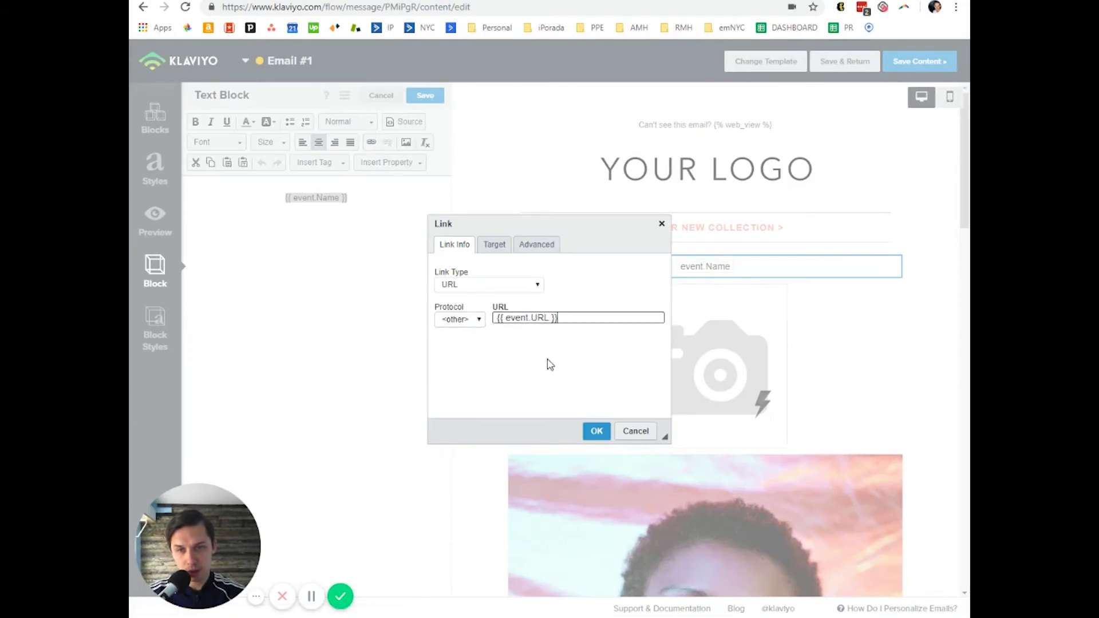
{"action": "left_click", "coordinate": [596, 431]}
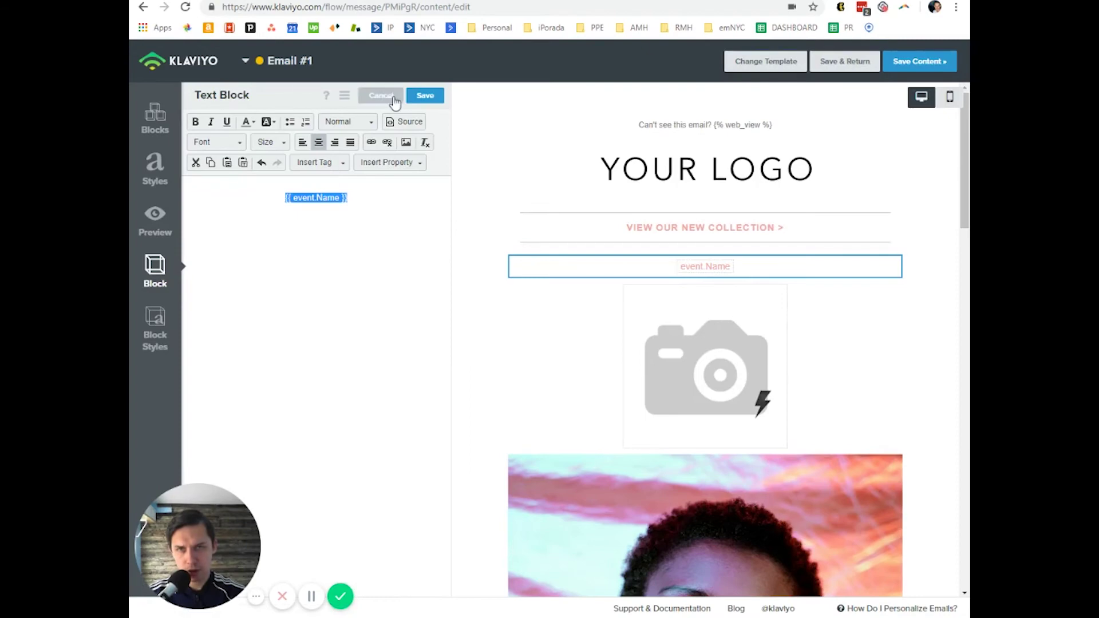
{"action": "left_click", "coordinate": [426, 95]}
{"action": "left_click", "coordinate": [155, 223]}
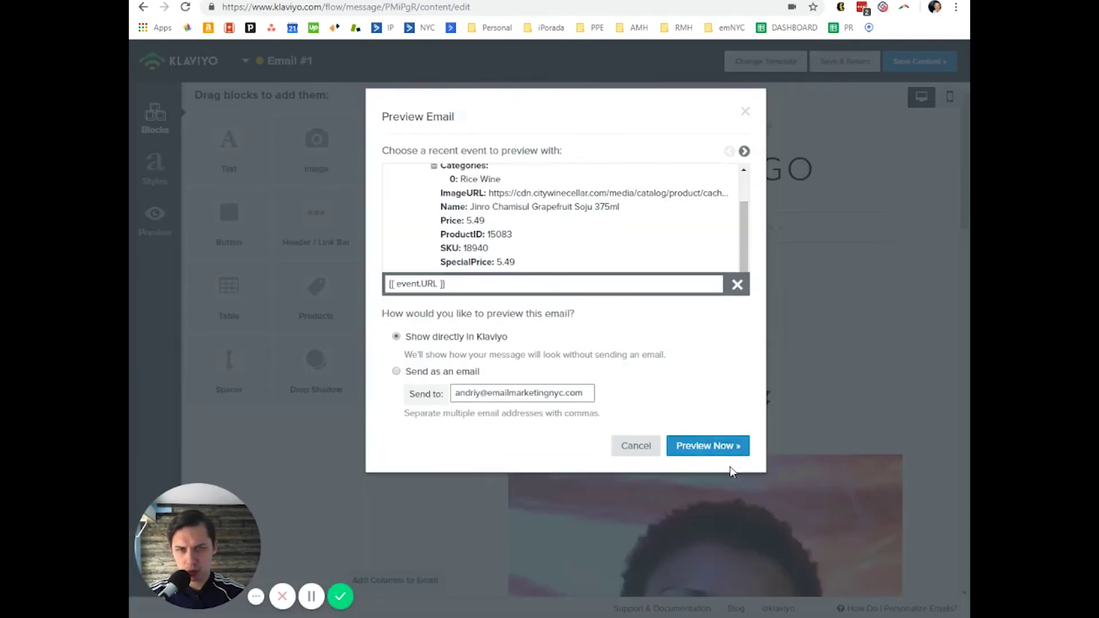
Render the Jinro Chamisul Grapefruit Soju 375ml preview and open the bottle image's link in a new tab
{"action": "left_click", "coordinate": [730, 446]}
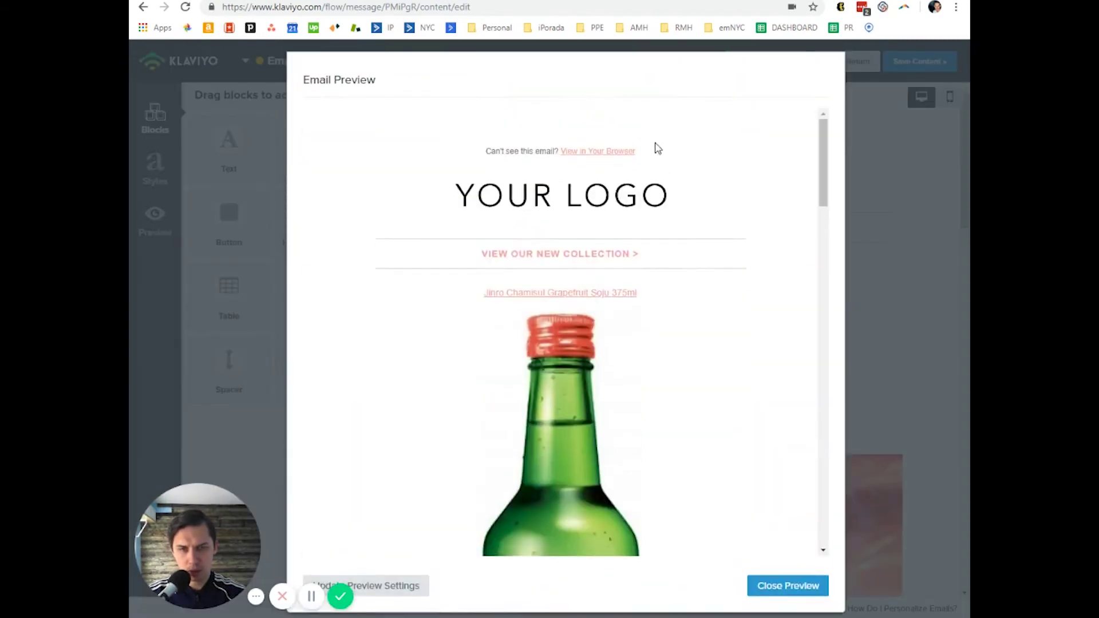
{"action": "right_click", "coordinate": [600, 295]}
{"action": "key", "text": "Escape"}
{"action": "right_click", "coordinate": [582, 373]}
{"action": "left_click", "coordinate": [619, 372]}
{"action": "key", "text": "ctrl+Tab"}
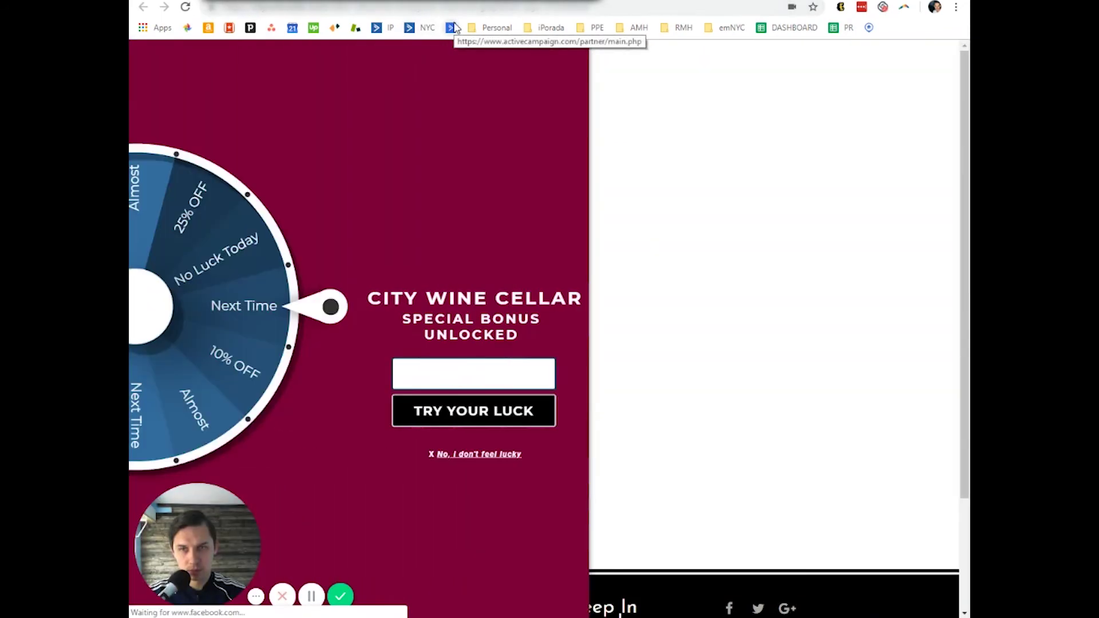
Dismiss the spin-wheel popup with "No, I don't feel lucky" to reveal the $5.49 Jinro soju page
{"action": "left_click", "coordinate": [500, 461]}
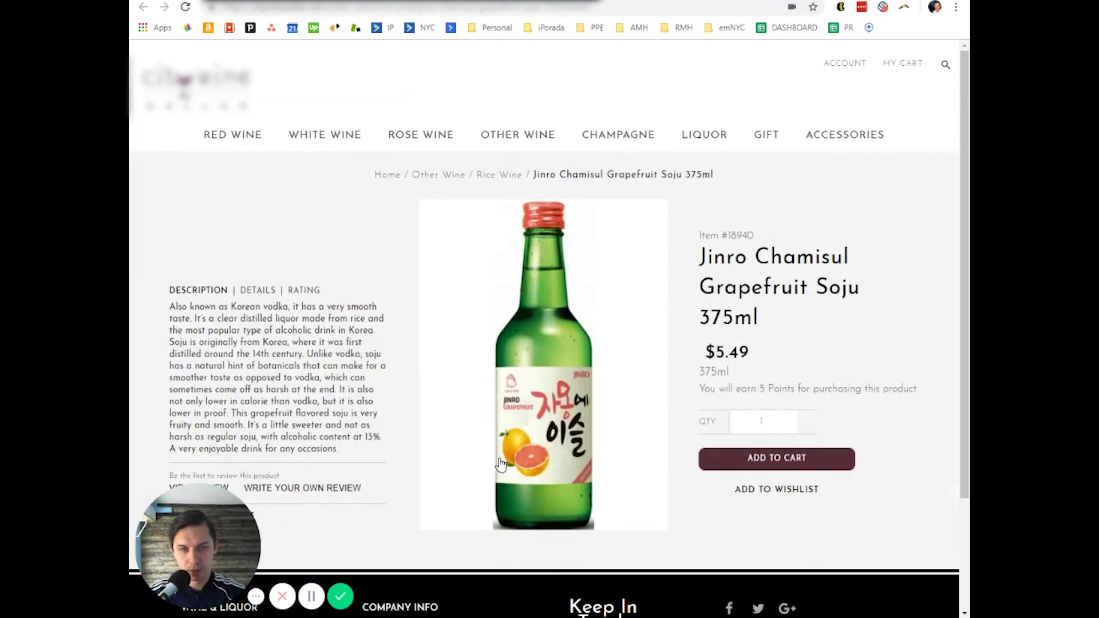